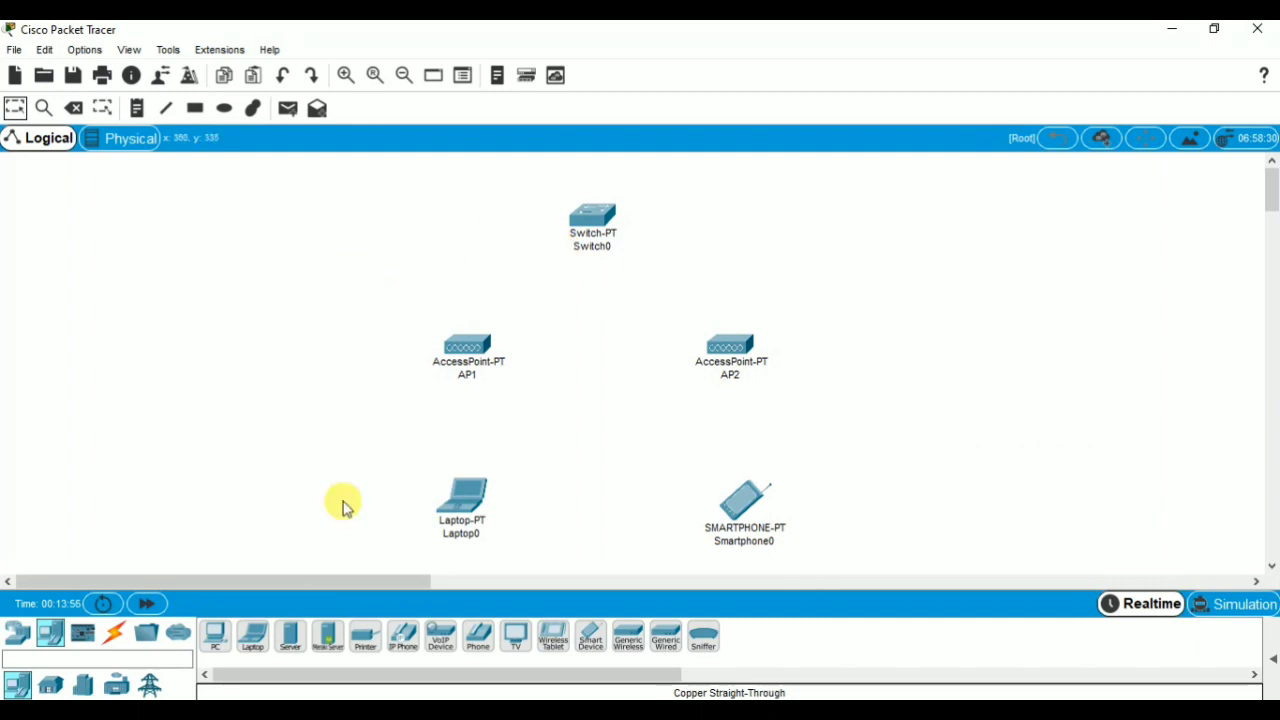
Connect Switch0's FastEthernet0/1 to Port 0 of AP1 with a copper straight-through cable.
left_click(119, 640)
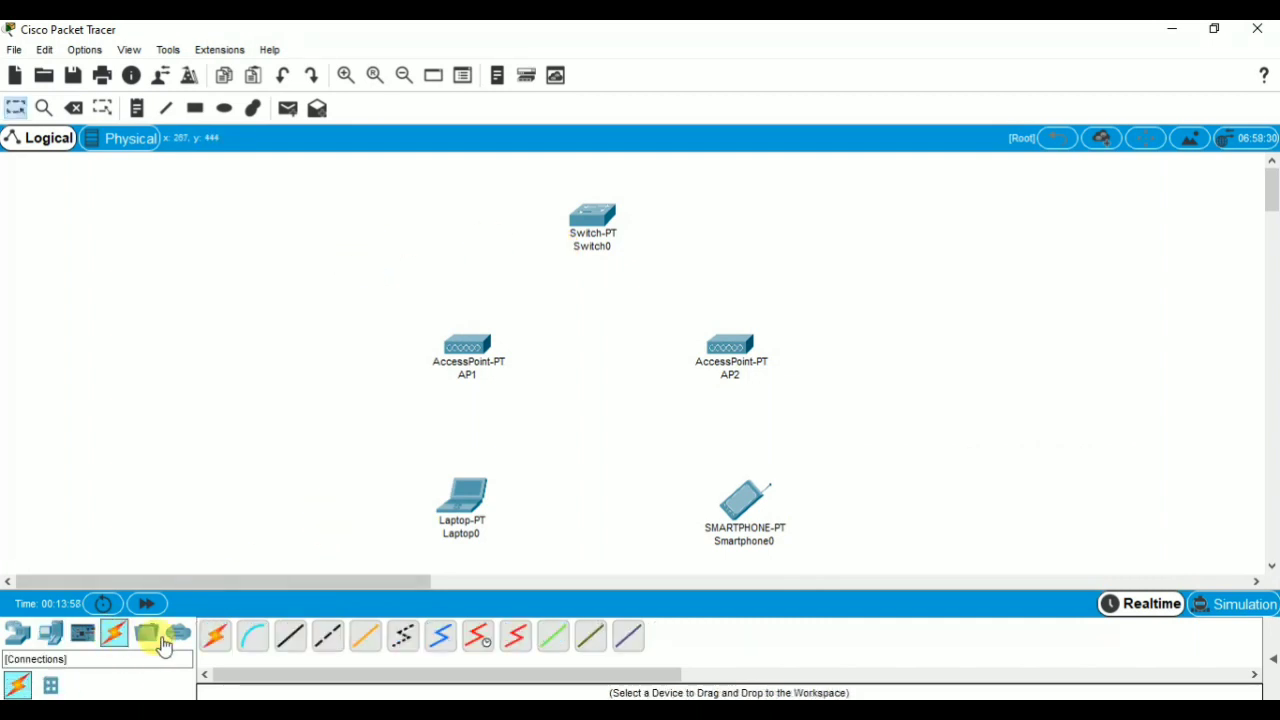
left_click(289, 640)
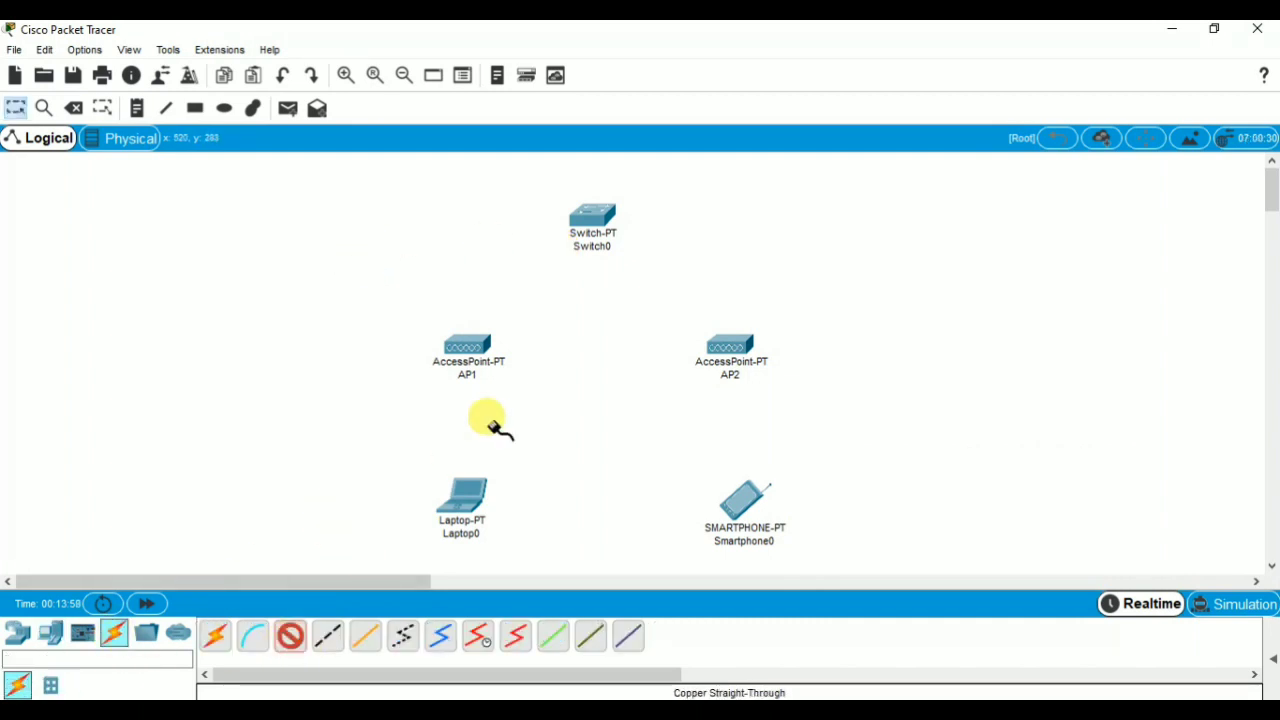
left_click(592, 214)
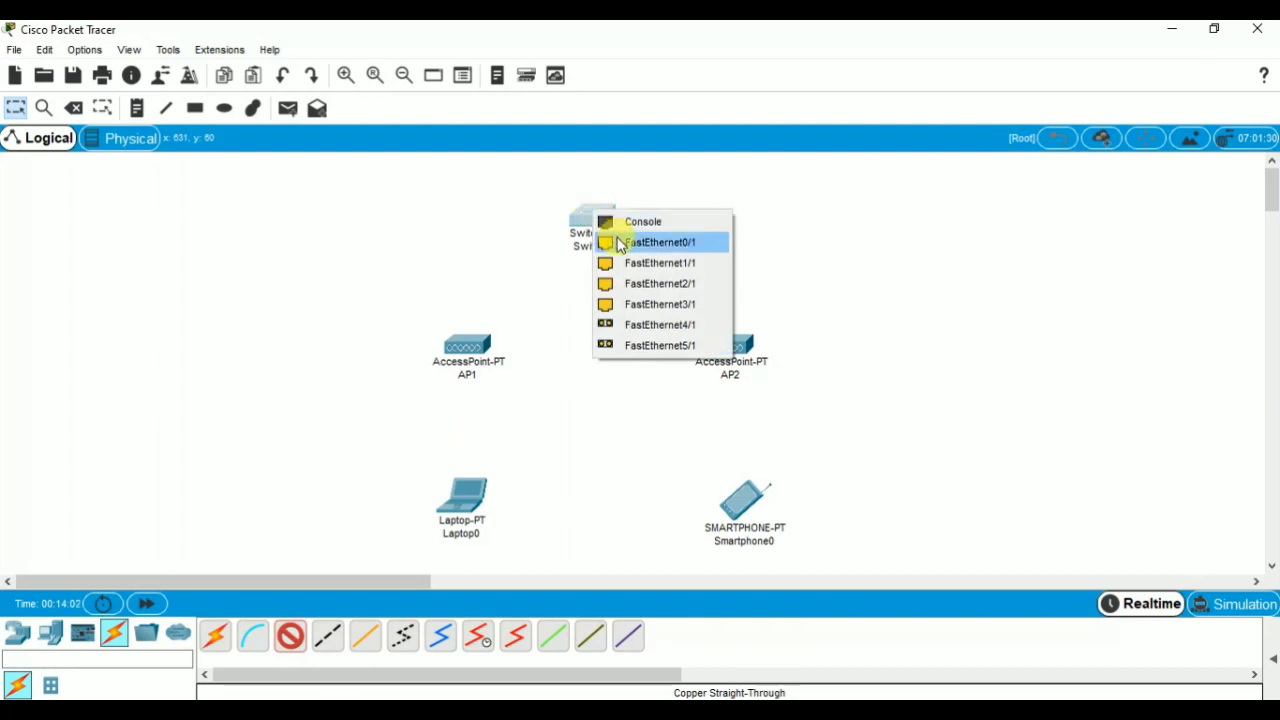
left_click(618, 245)
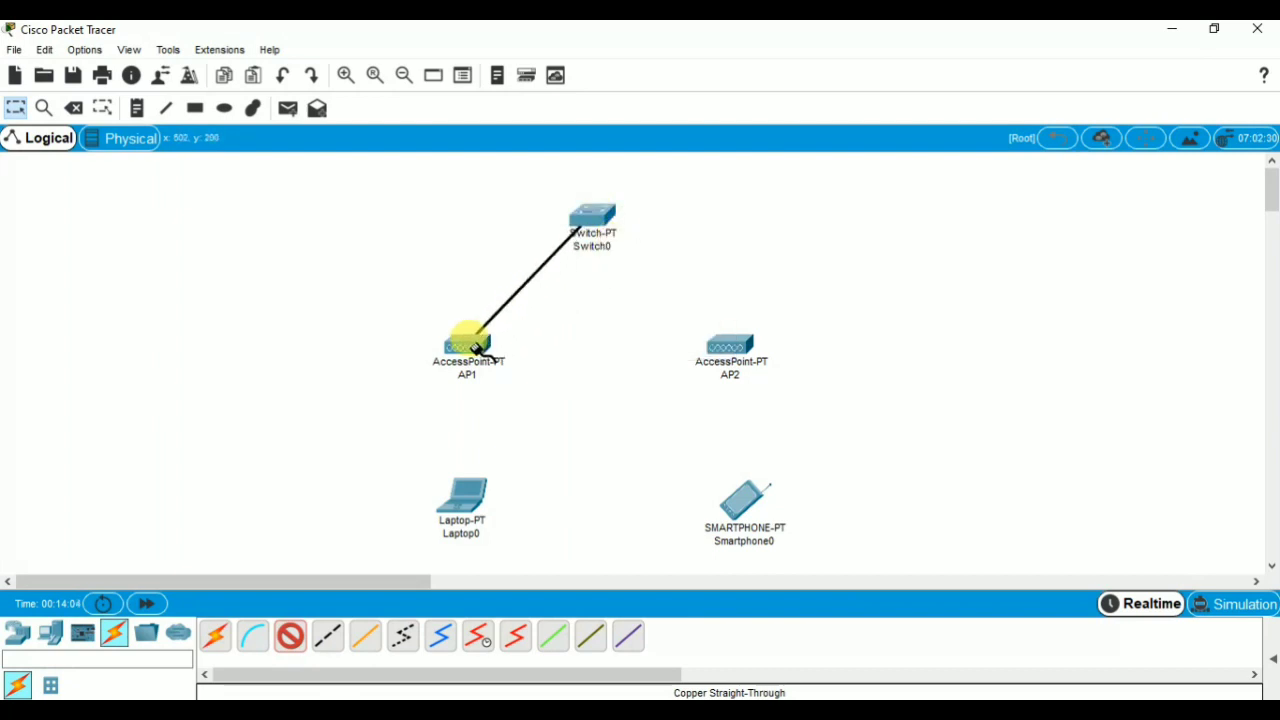
left_click(486, 351)
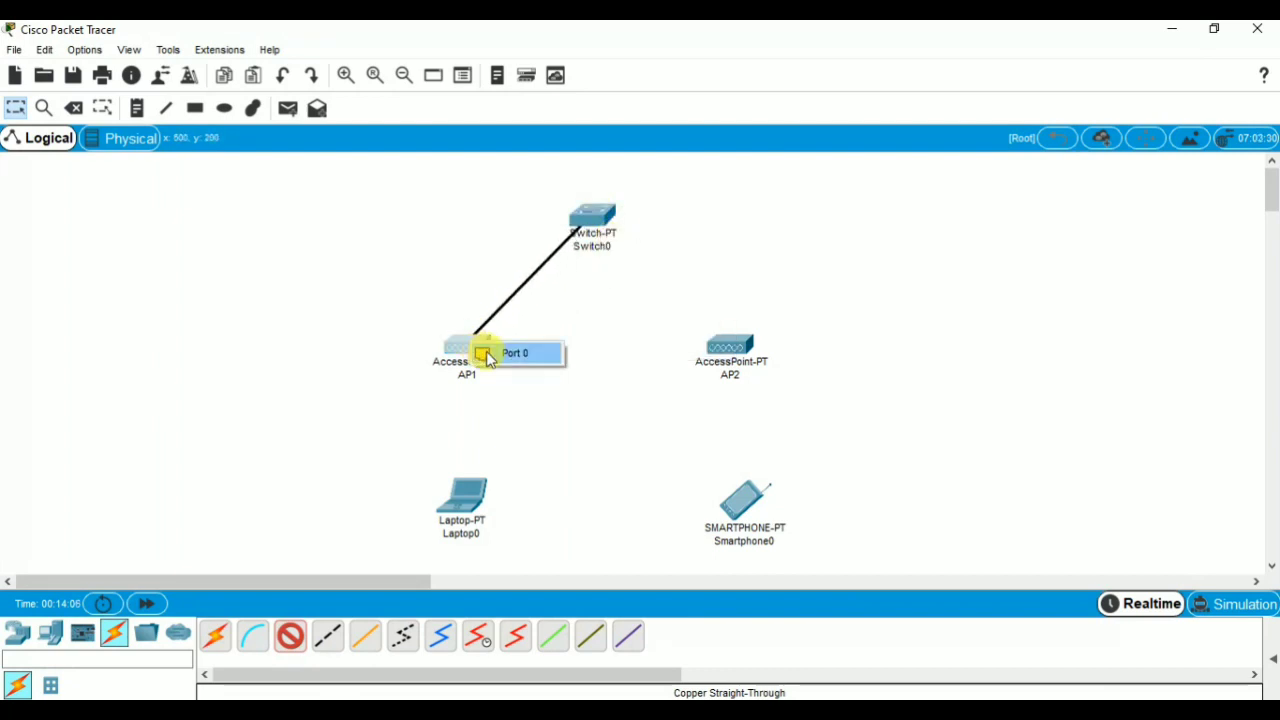
left_click(510, 353)
Connect Switch0's FastEthernet1/1 to AP2 with a copper straight-through cable.
left_click(291, 632)
left_click(591, 211)
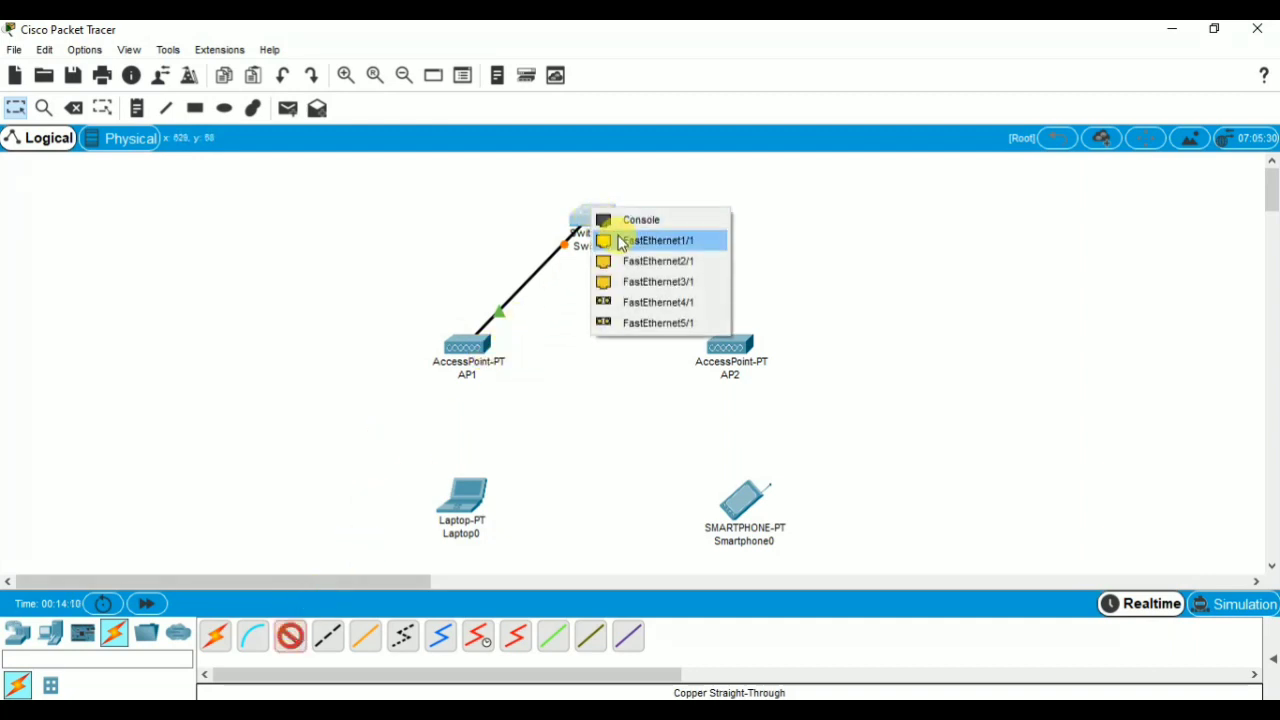
left_click(620, 243)
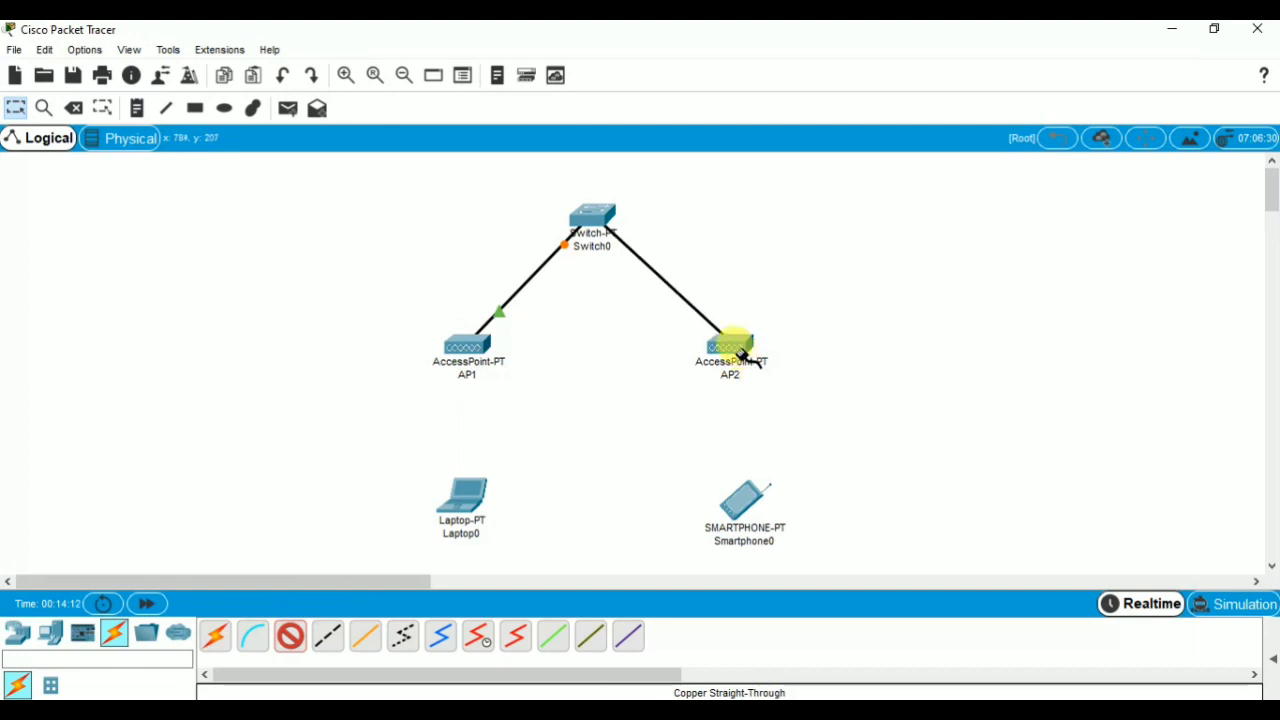
left_click(738, 350)
left_click(748, 358)
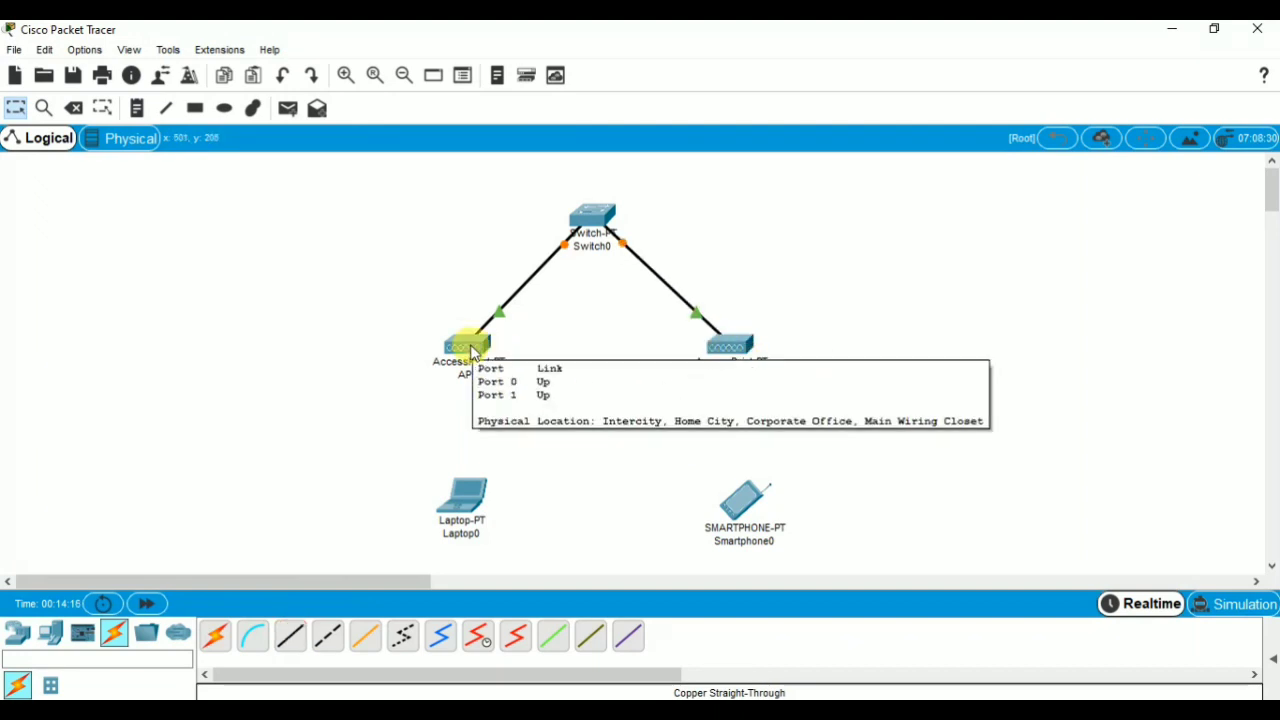
Review AP1's port configuration, checking the SSID, 2.4 GHz channel, authentication mode and pass phrase of Port 1.
left_click(471, 348)
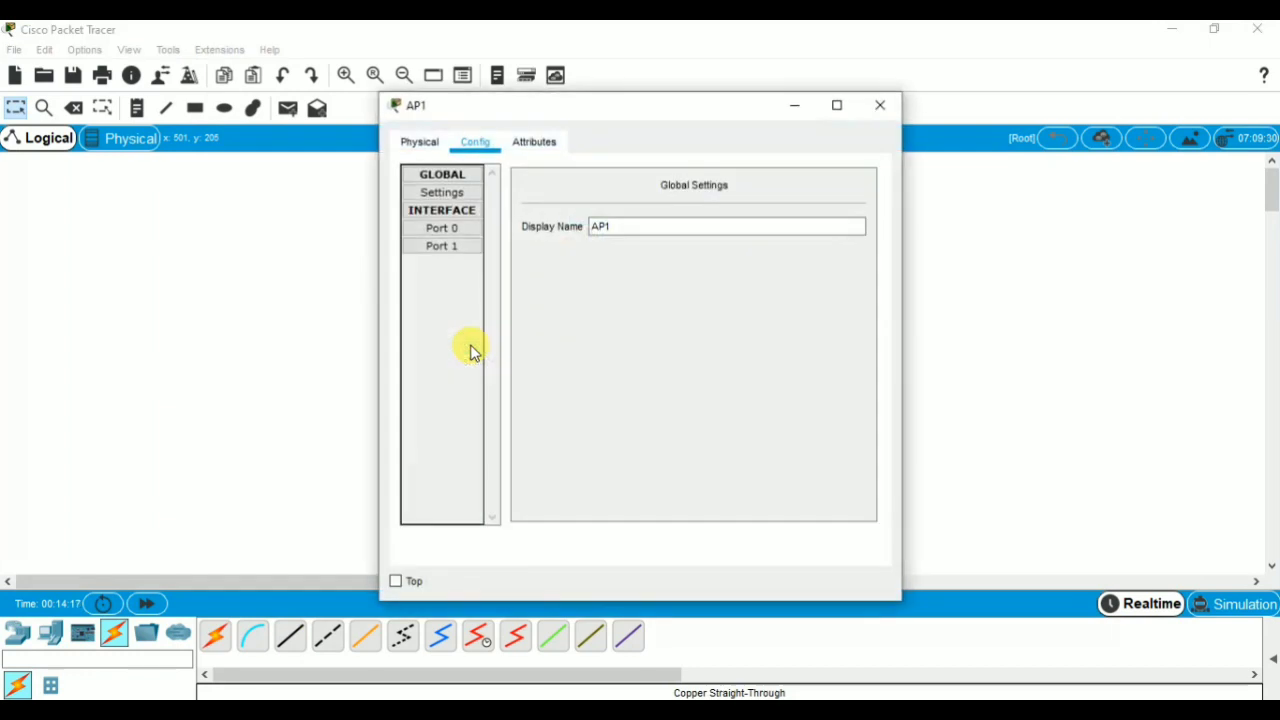
left_click(456, 247)
left_click(450, 230)
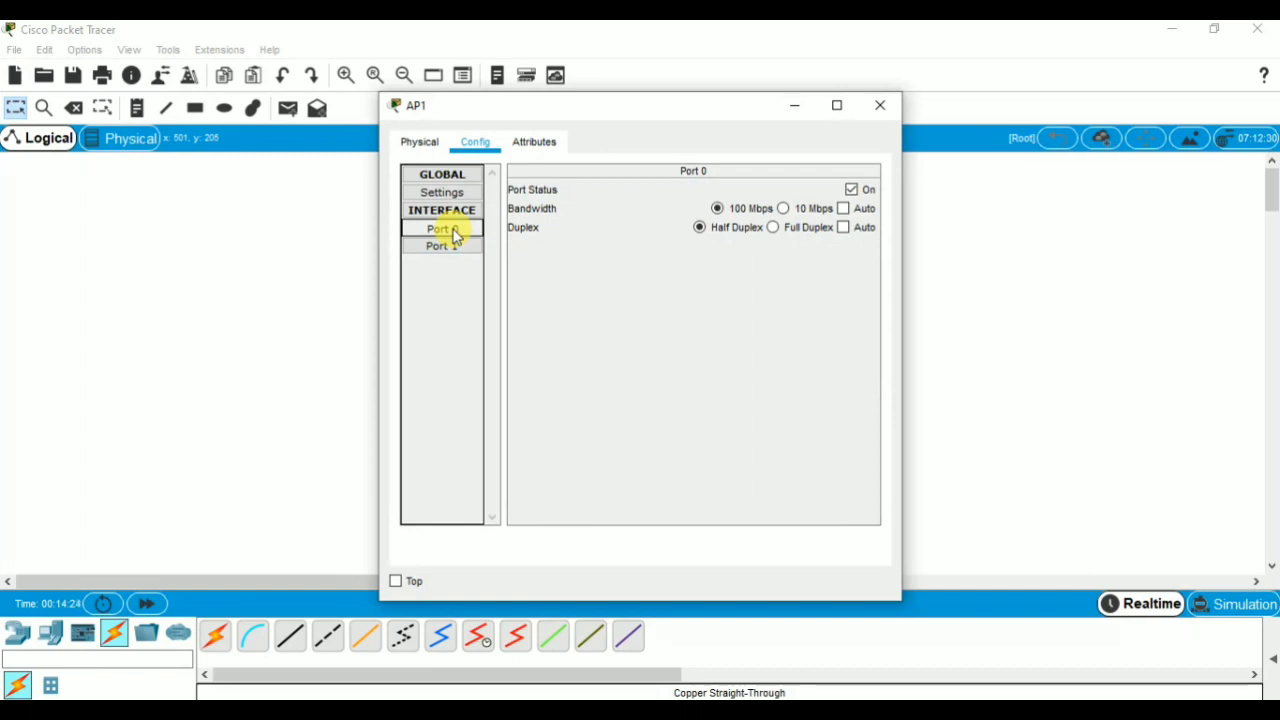
left_click(457, 246)
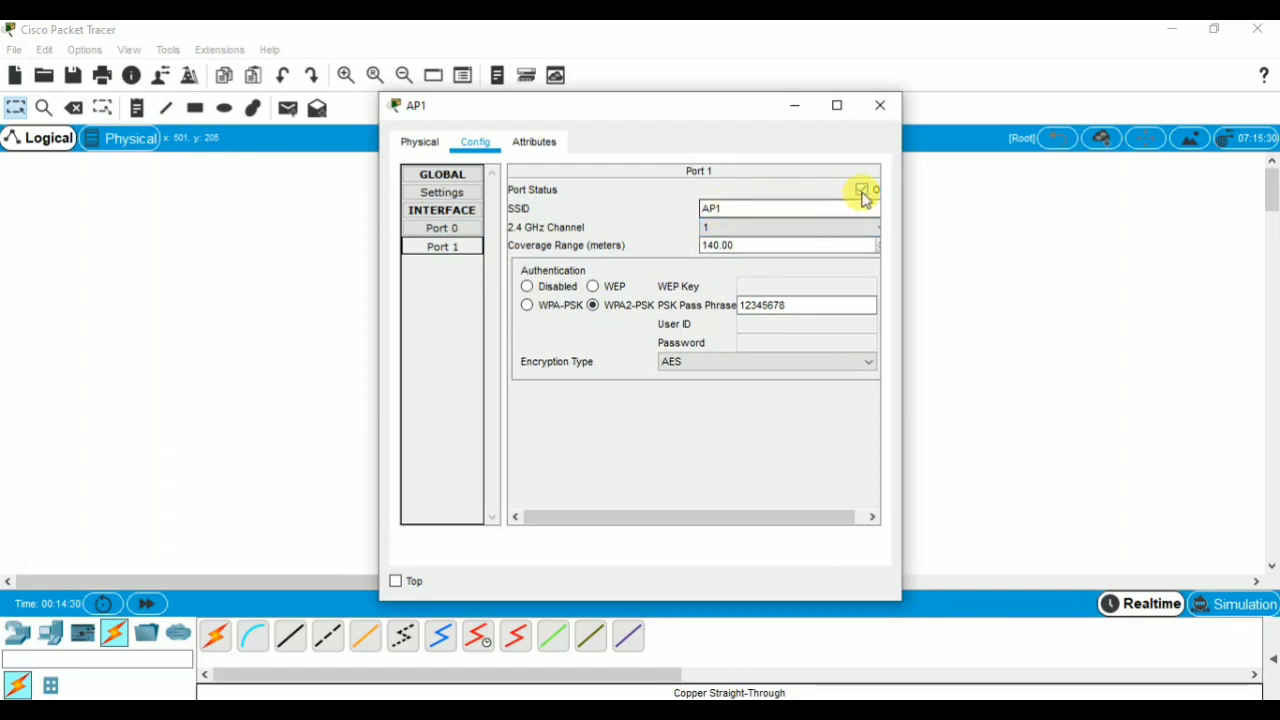
left_click(756, 211)
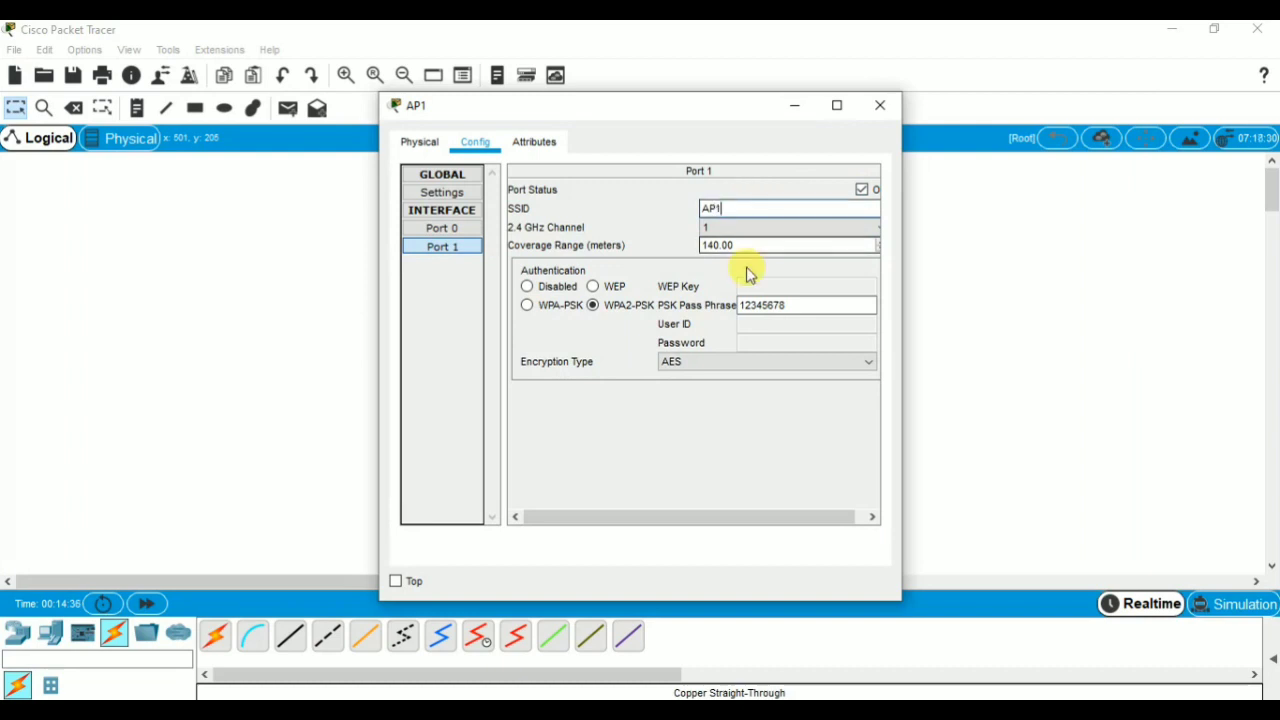
left_click(742, 230)
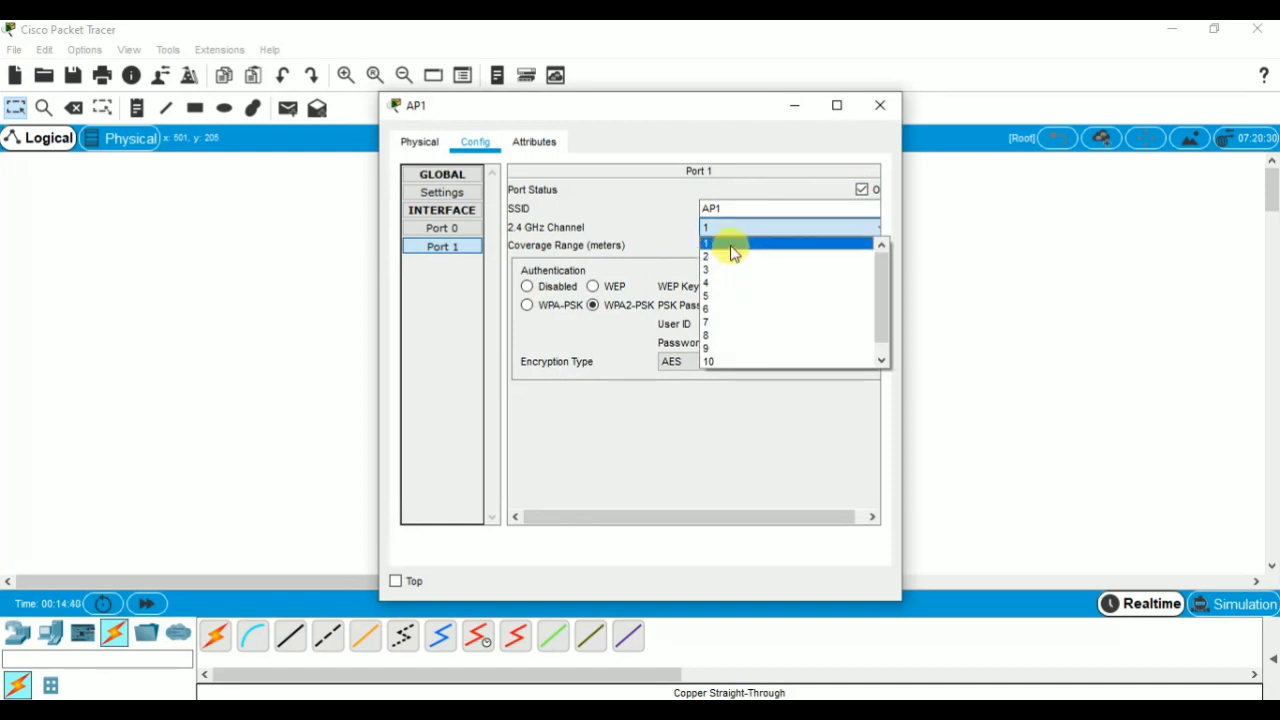
left_click(731, 245)
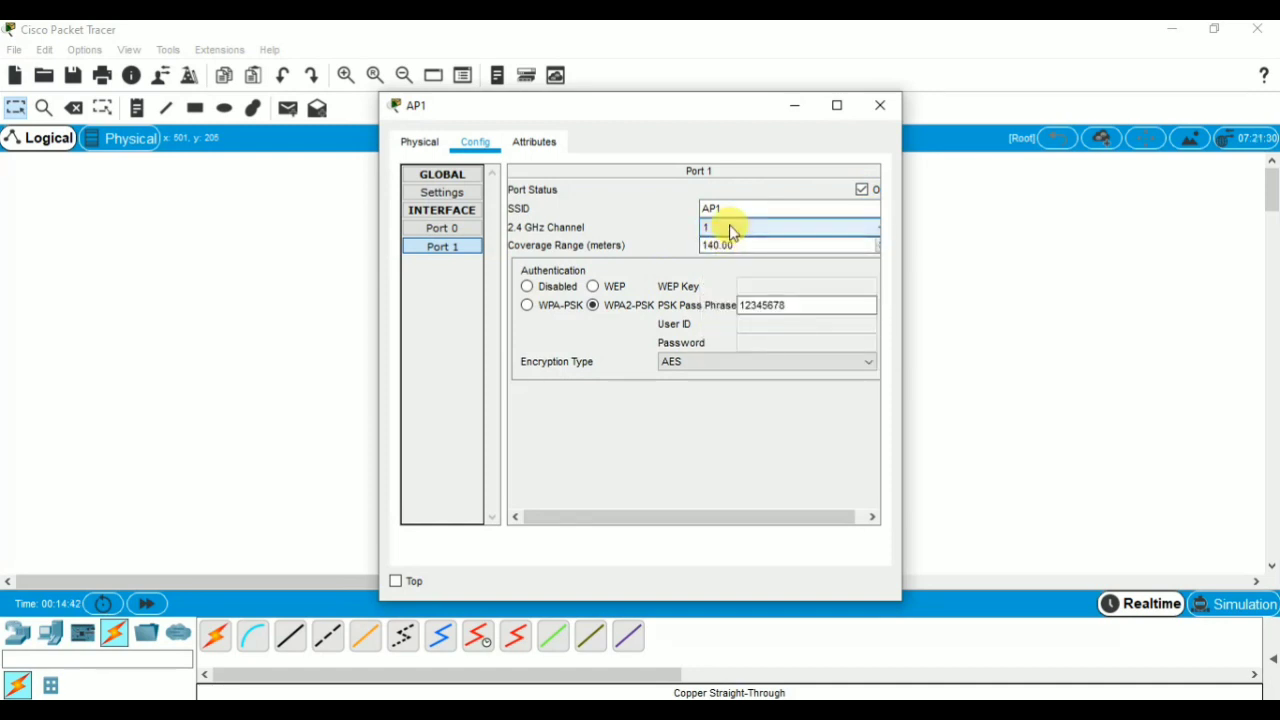
left_click(593, 305)
left_click(795, 309)
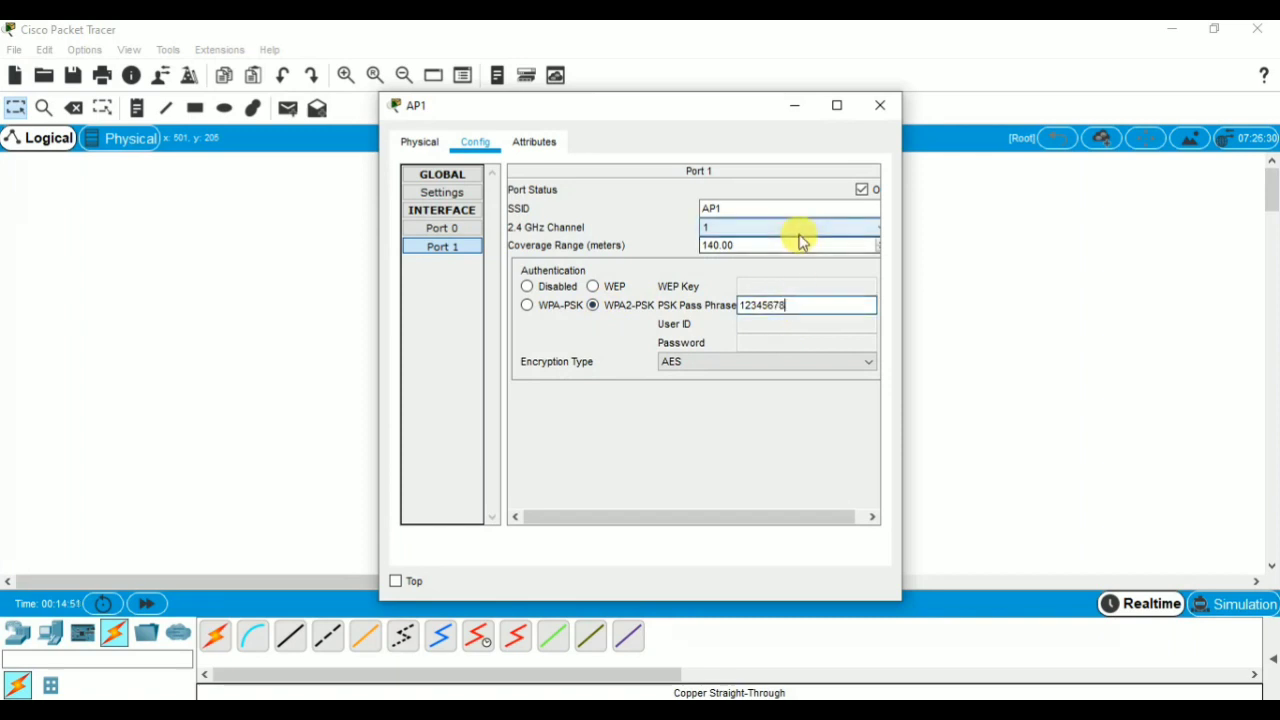
left_click(881, 106)
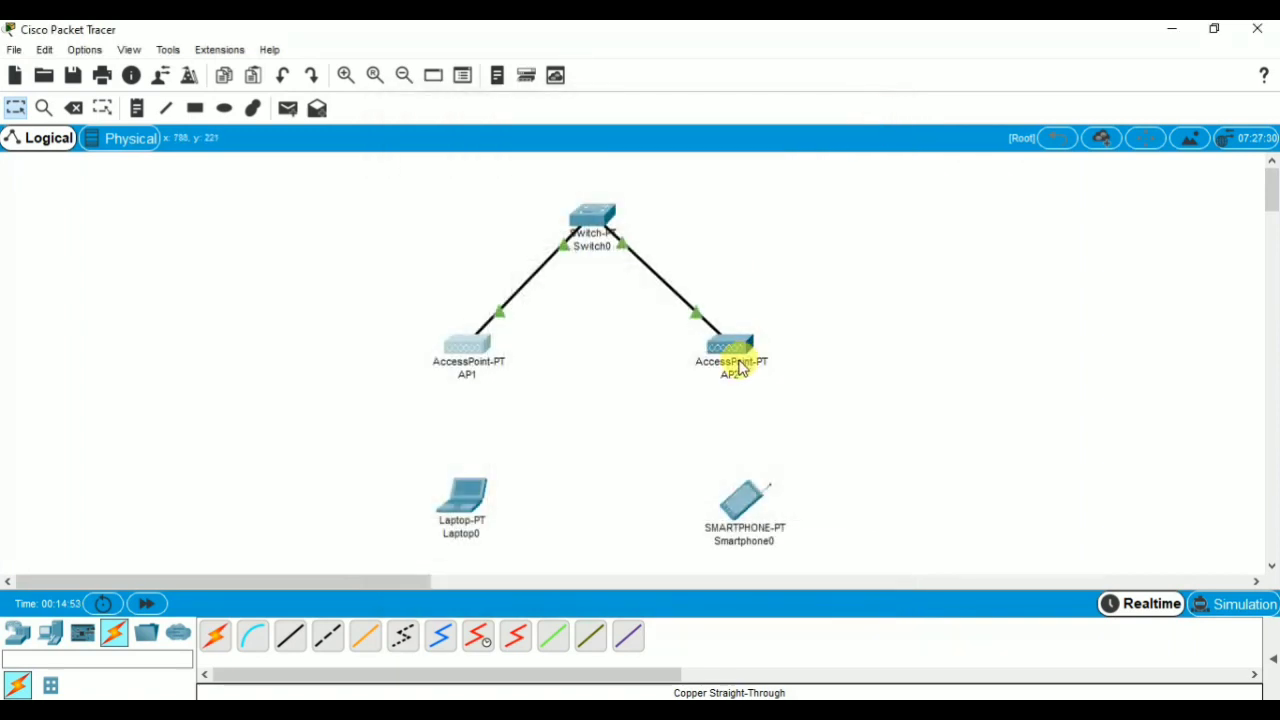
Review AP2's Port 1 wireless configuration, checking its SSID, 2.4 GHz channel and authentication mode.
left_click(737, 358)
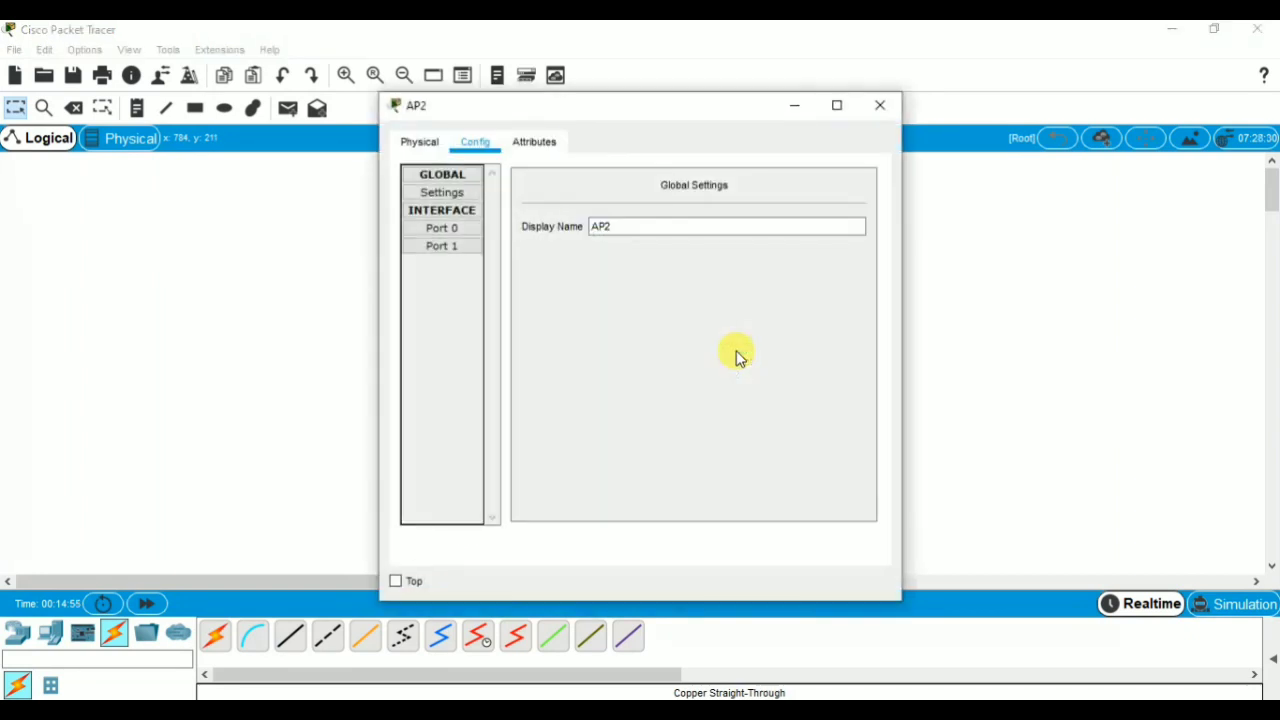
left_click(467, 248)
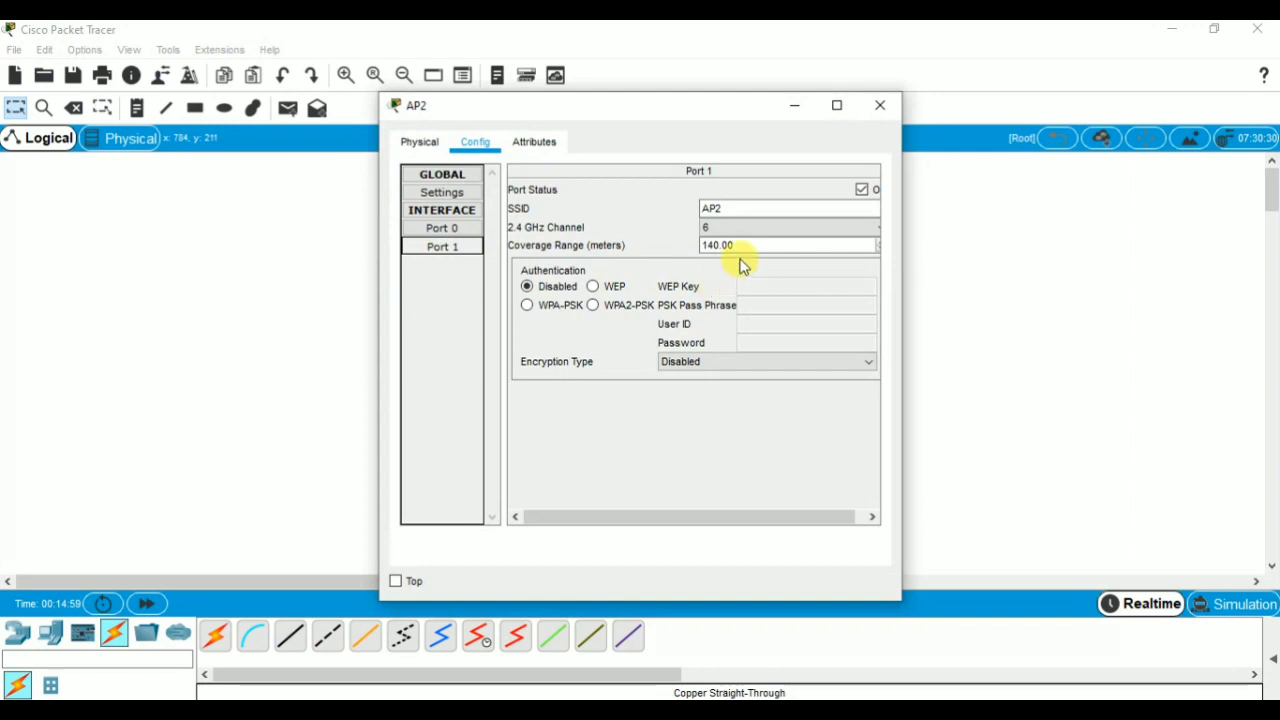
left_click(768, 232)
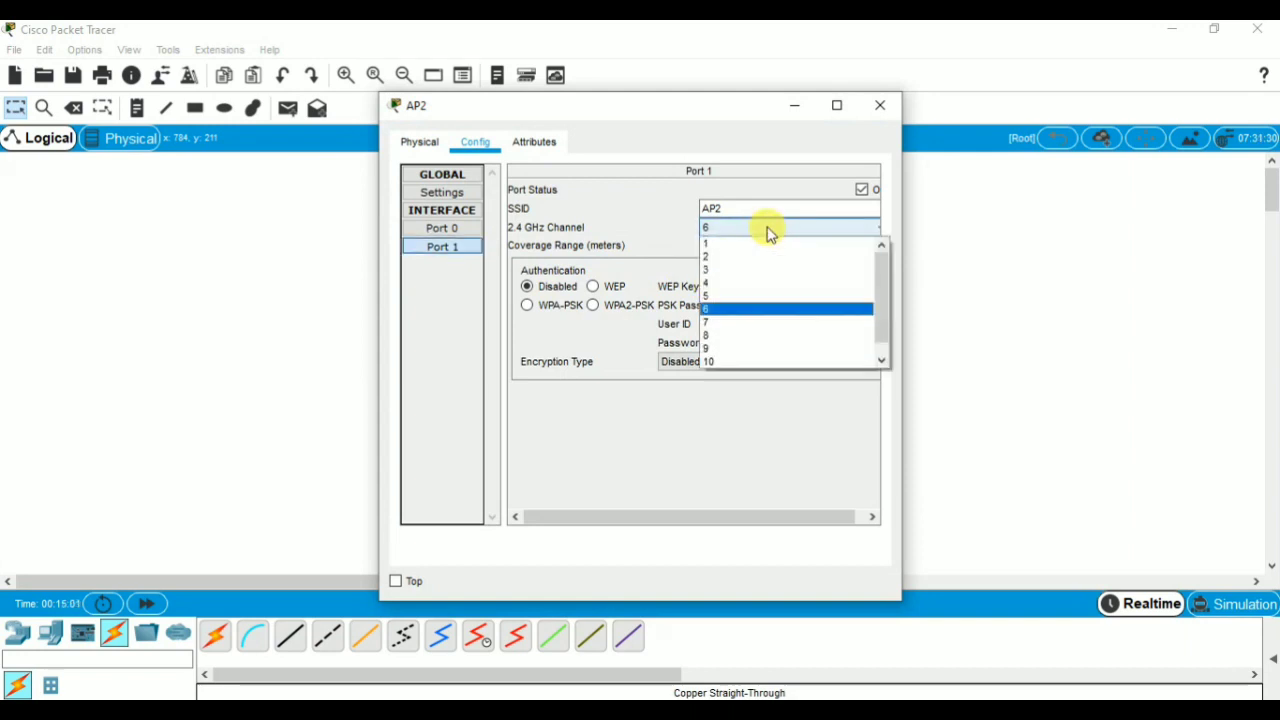
left_click(757, 312)
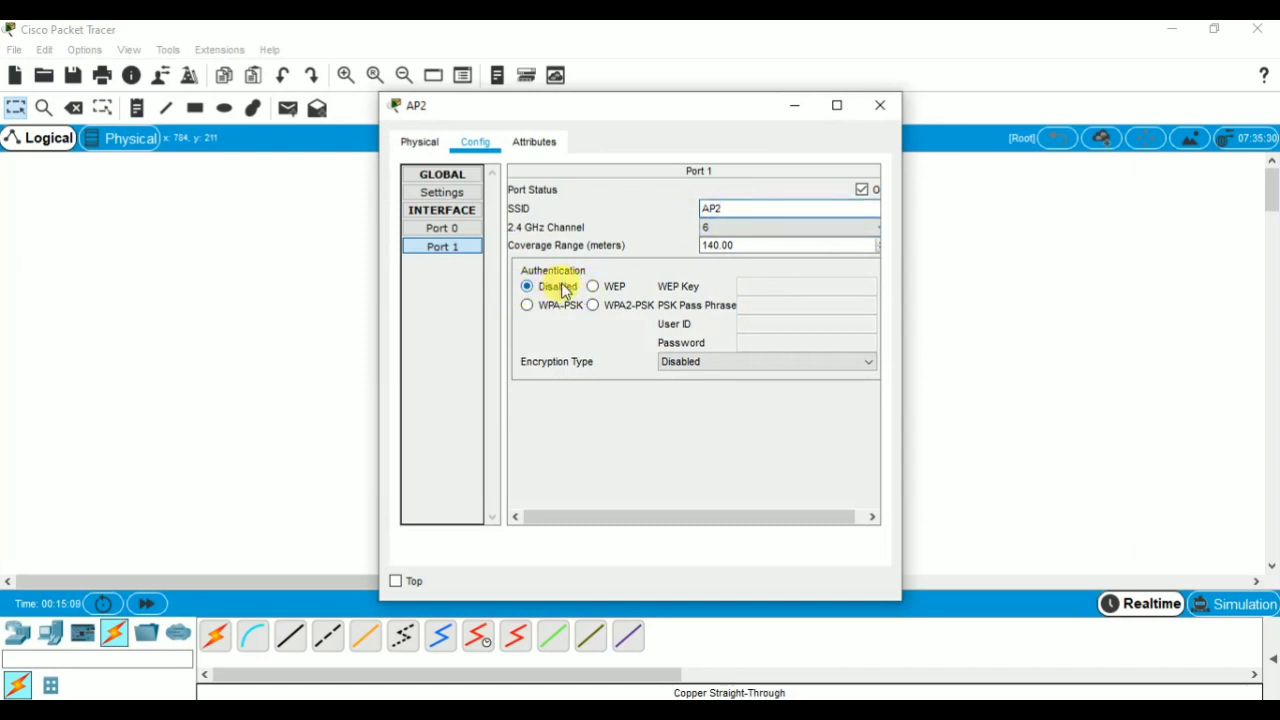
left_click(884, 102)
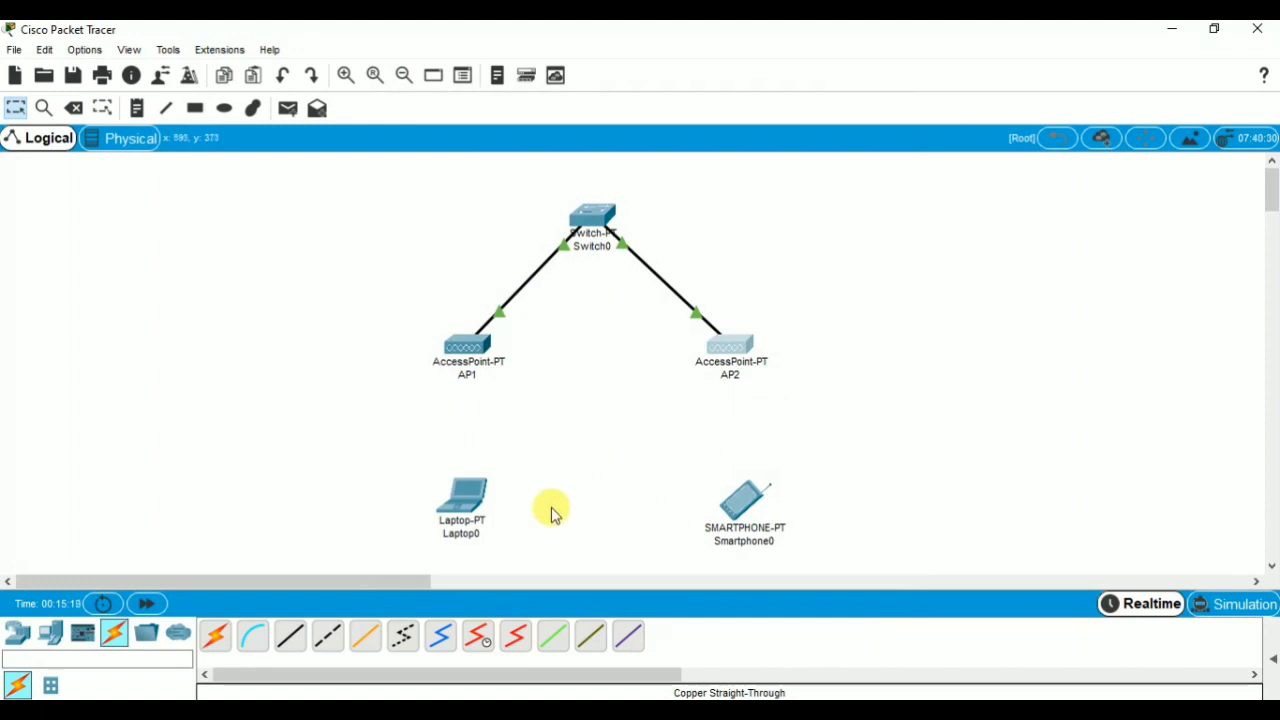
With Laptop0 powered off, replace its Ethernet module with the PT-LAPTOP-NM-1W wireless module and power the laptop back on.
left_click(462, 515)
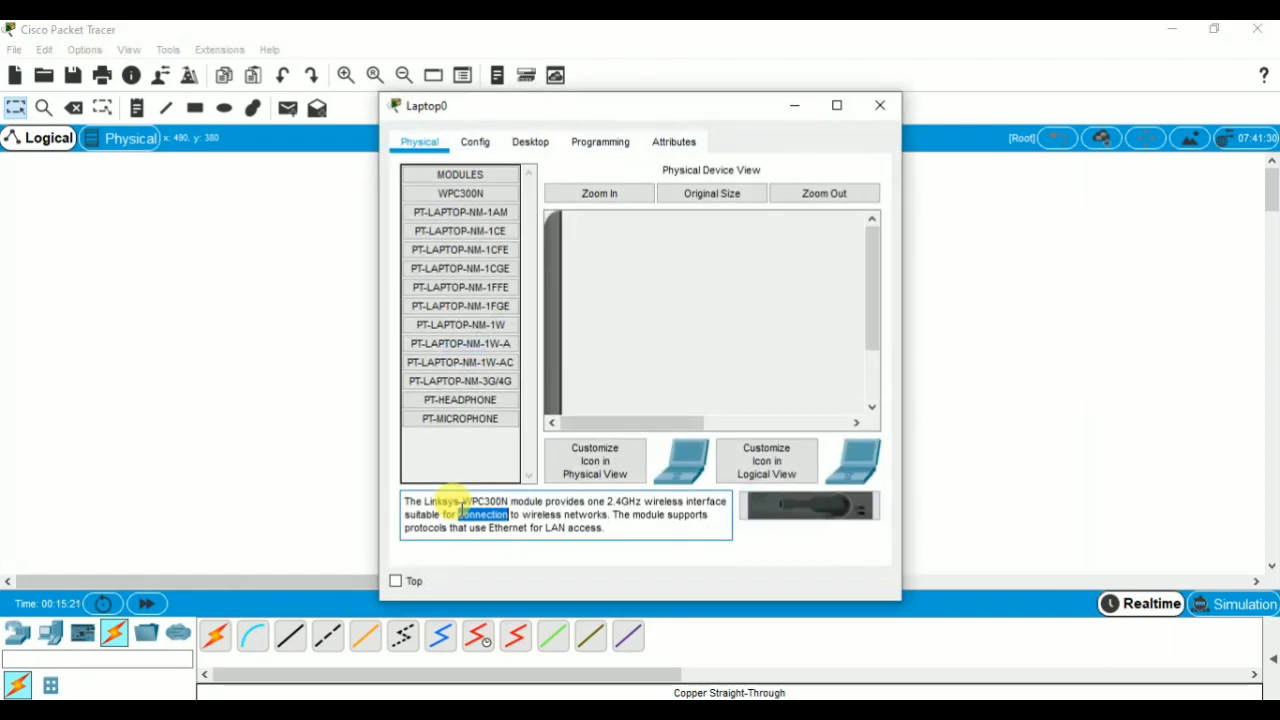
left_click(845, 195)
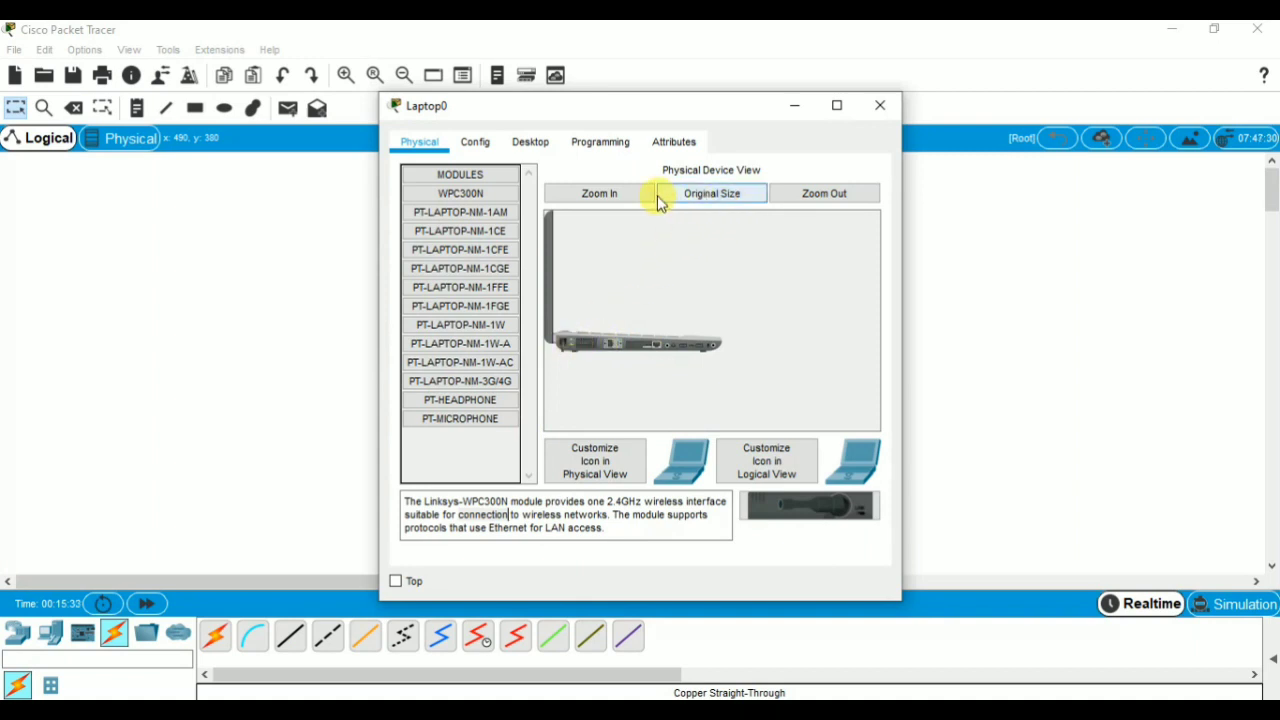
left_click(603, 194)
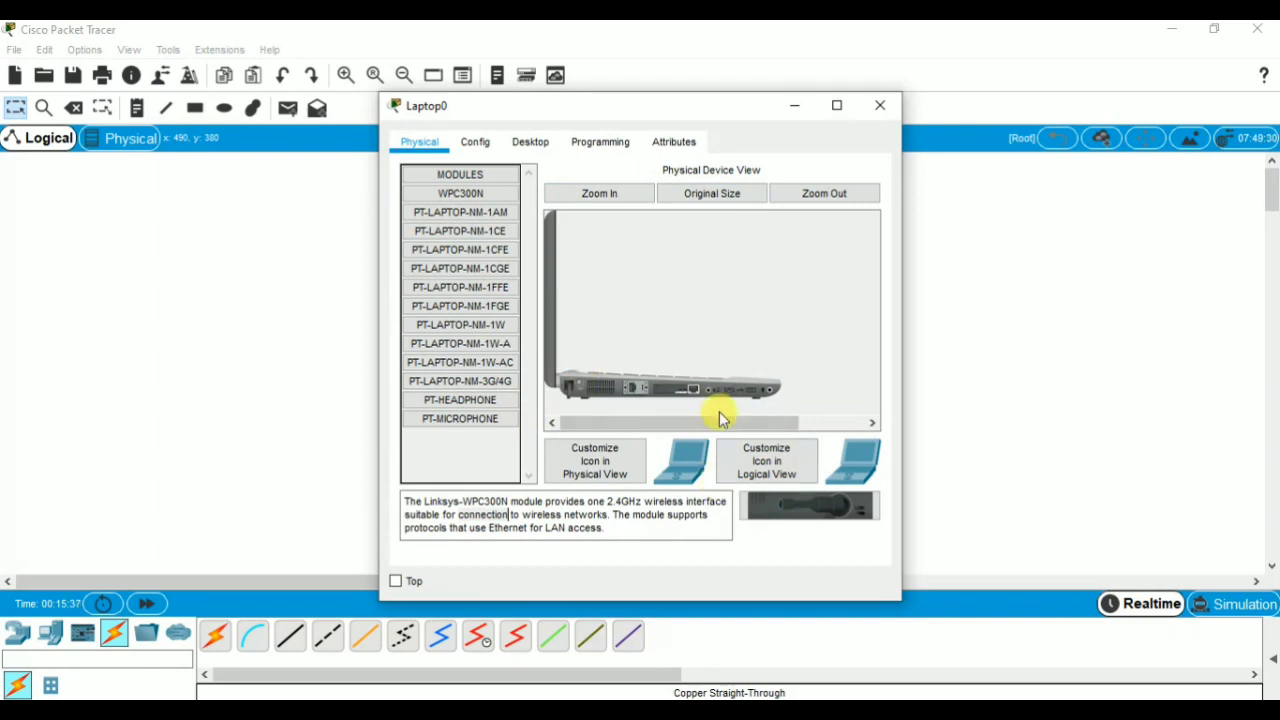
left_click_drag(680, 393, 479, 449)
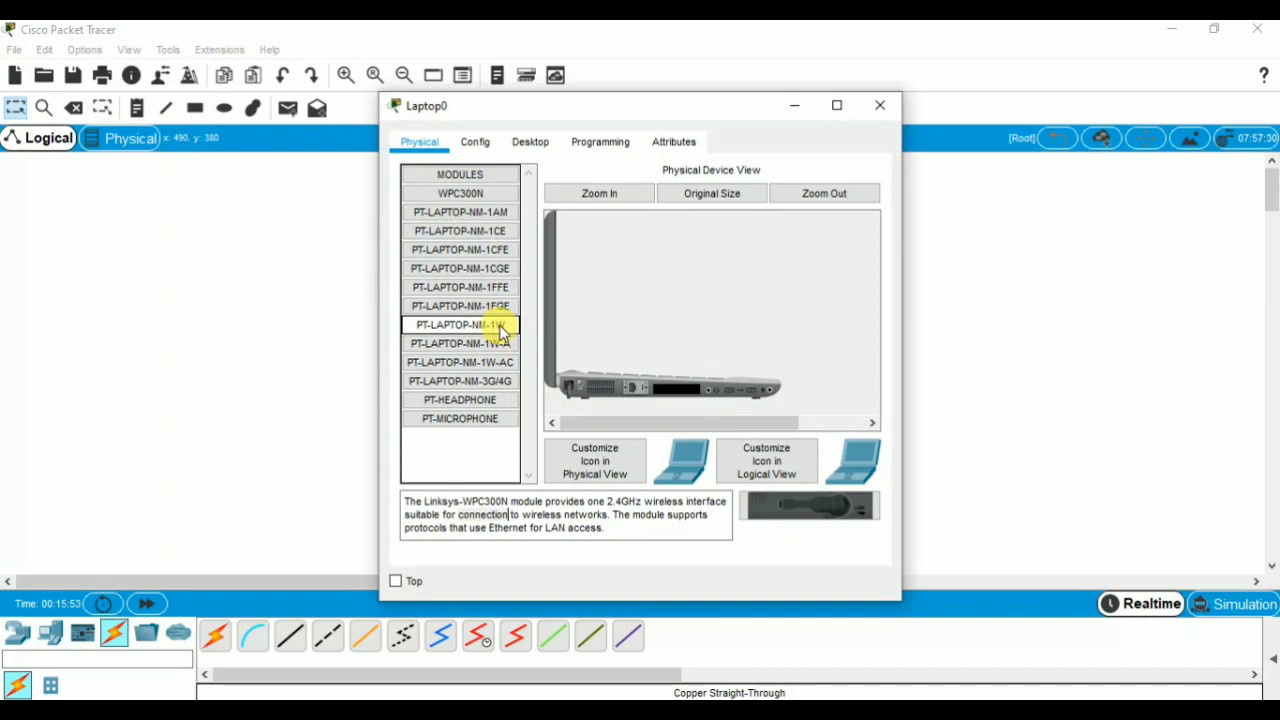
left_click_drag(497, 331, 662, 392)
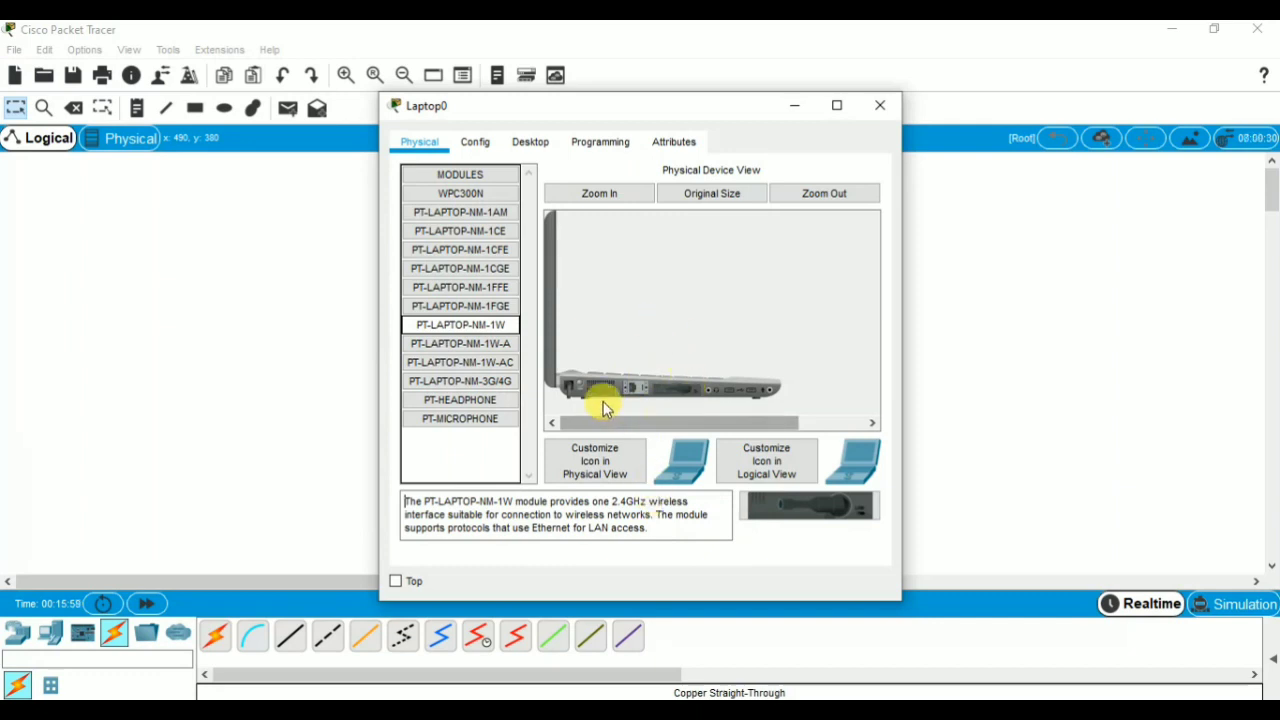
left_click(580, 384)
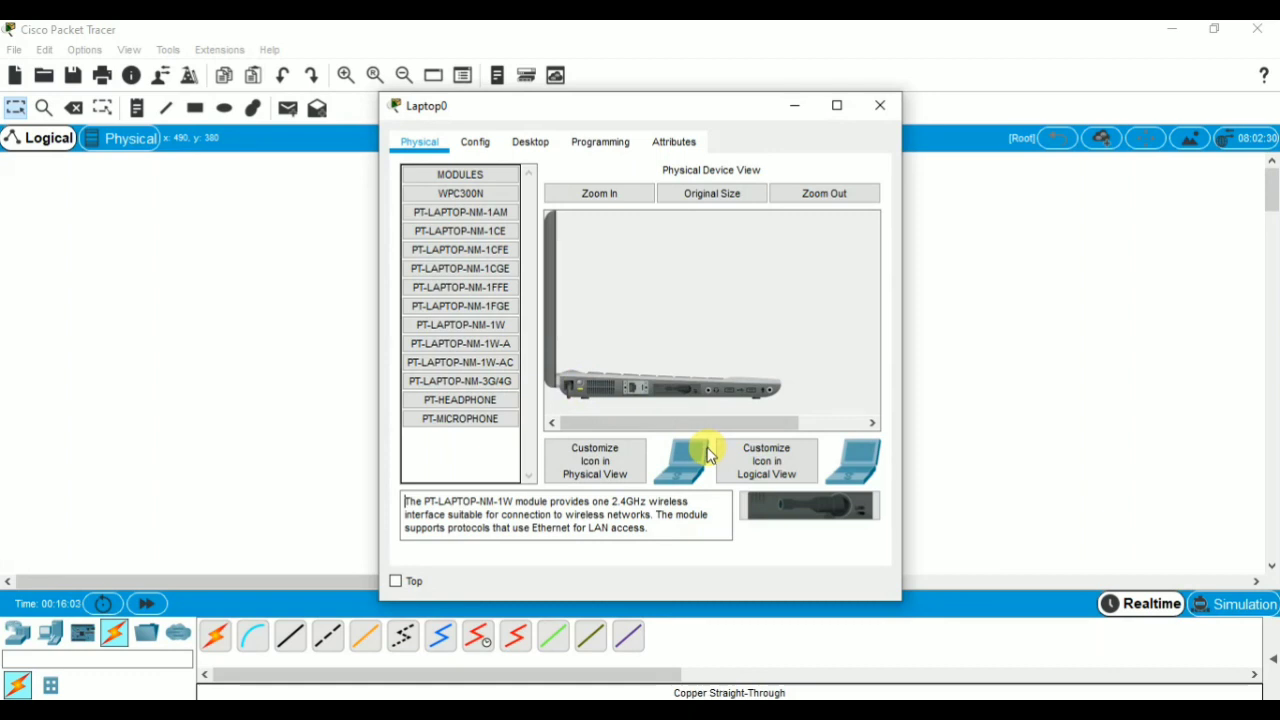
Set the SSID of Laptop0's Wireless0 interface to AP1.
left_click(476, 146)
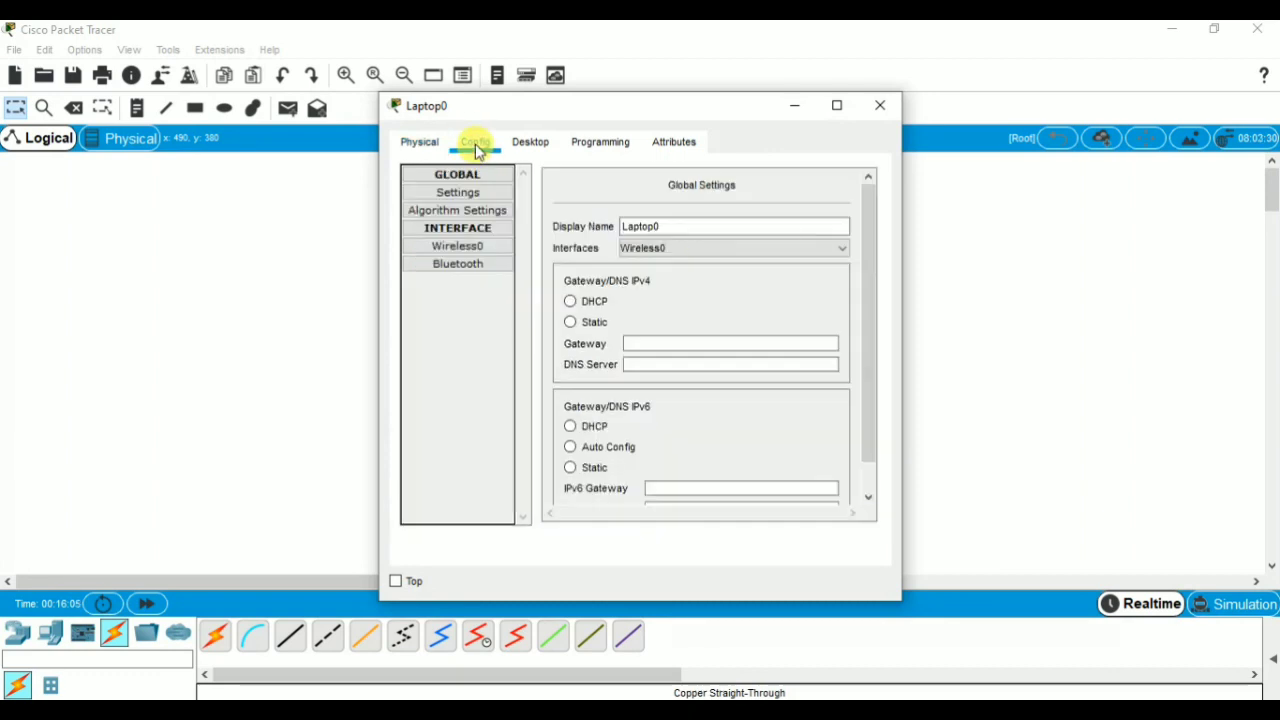
left_click(476, 254)
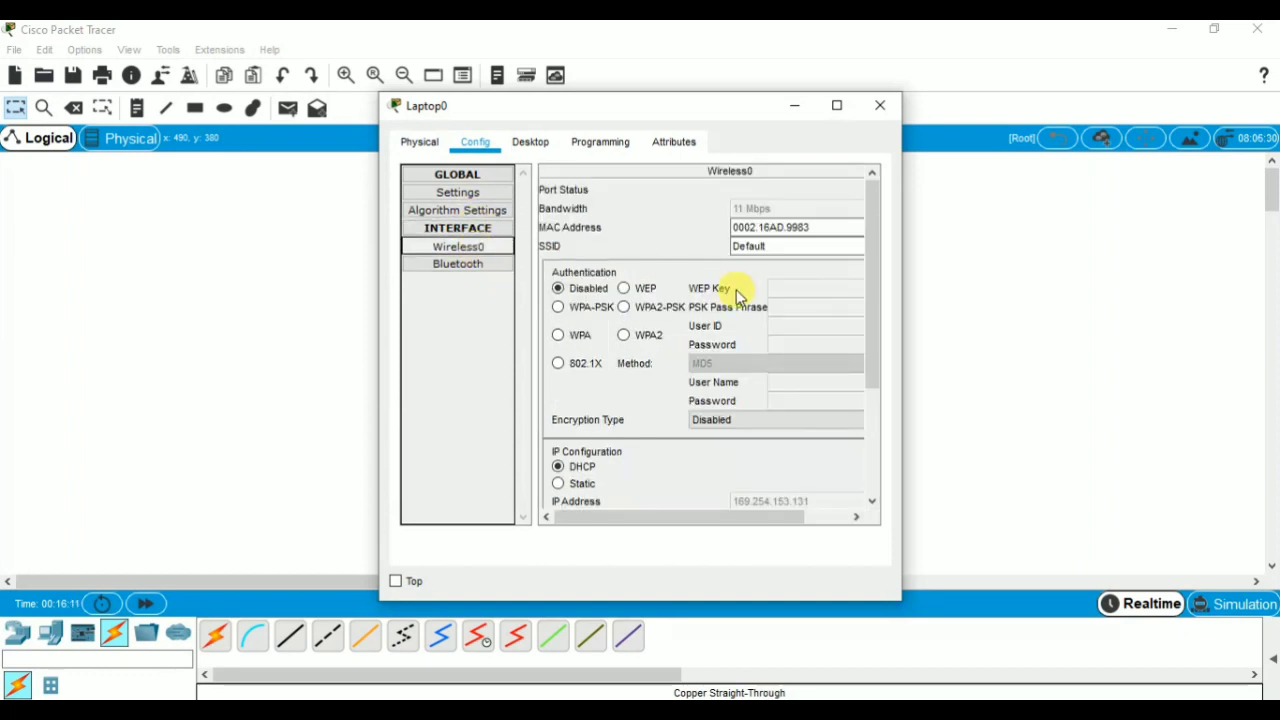
left_click(745, 250)
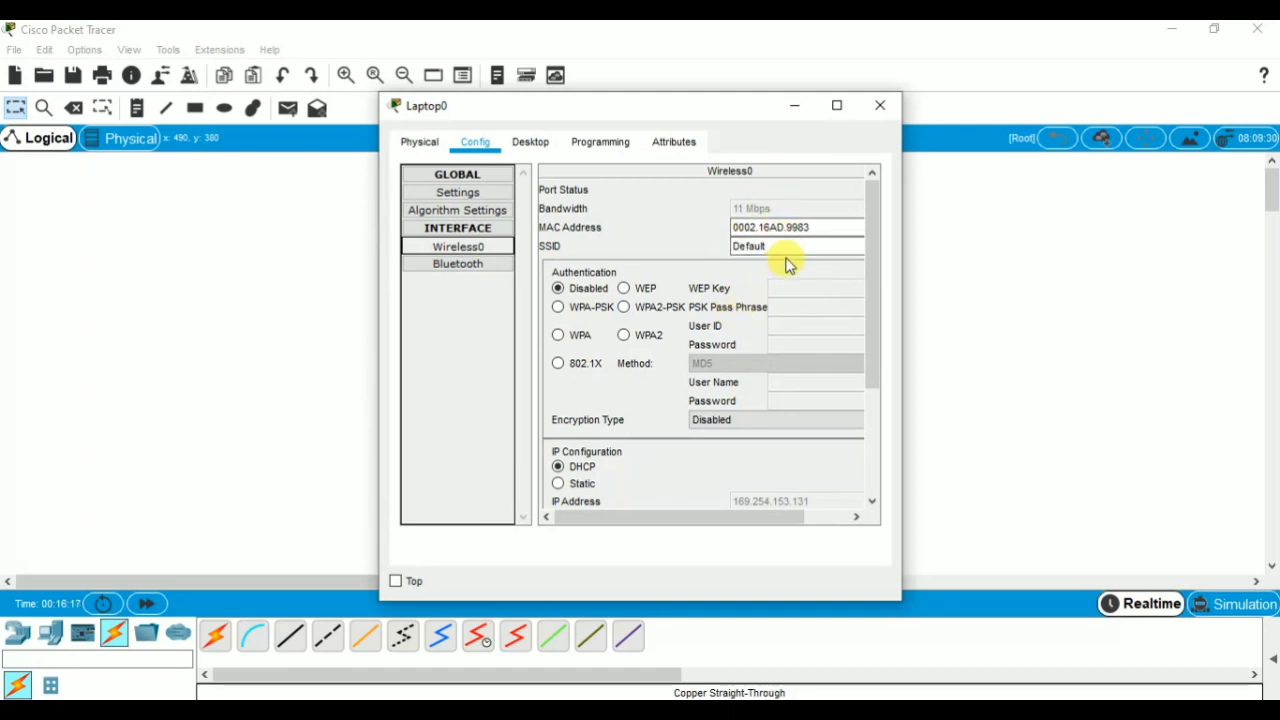
left_click(835, 248)
key("BackSpace")
key("BackSpace")
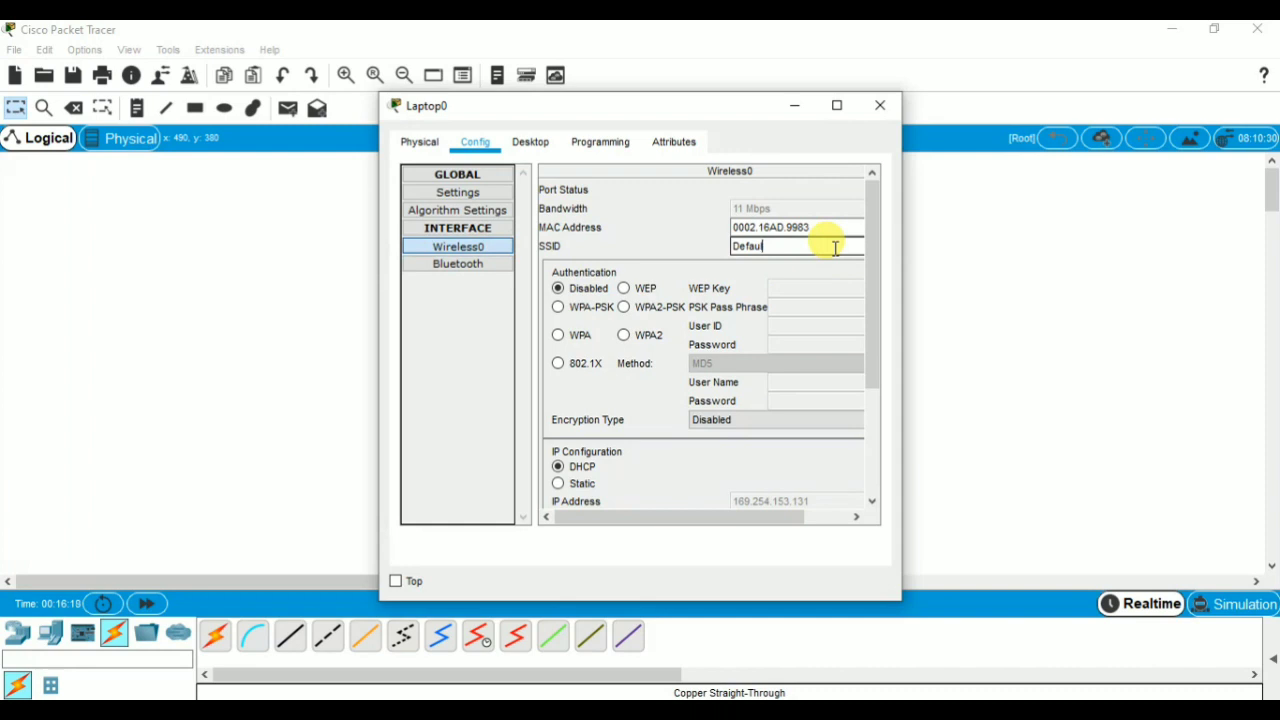
key("BackSpace")
key("BackSpace")
key("BackSpace")
type("AP1")
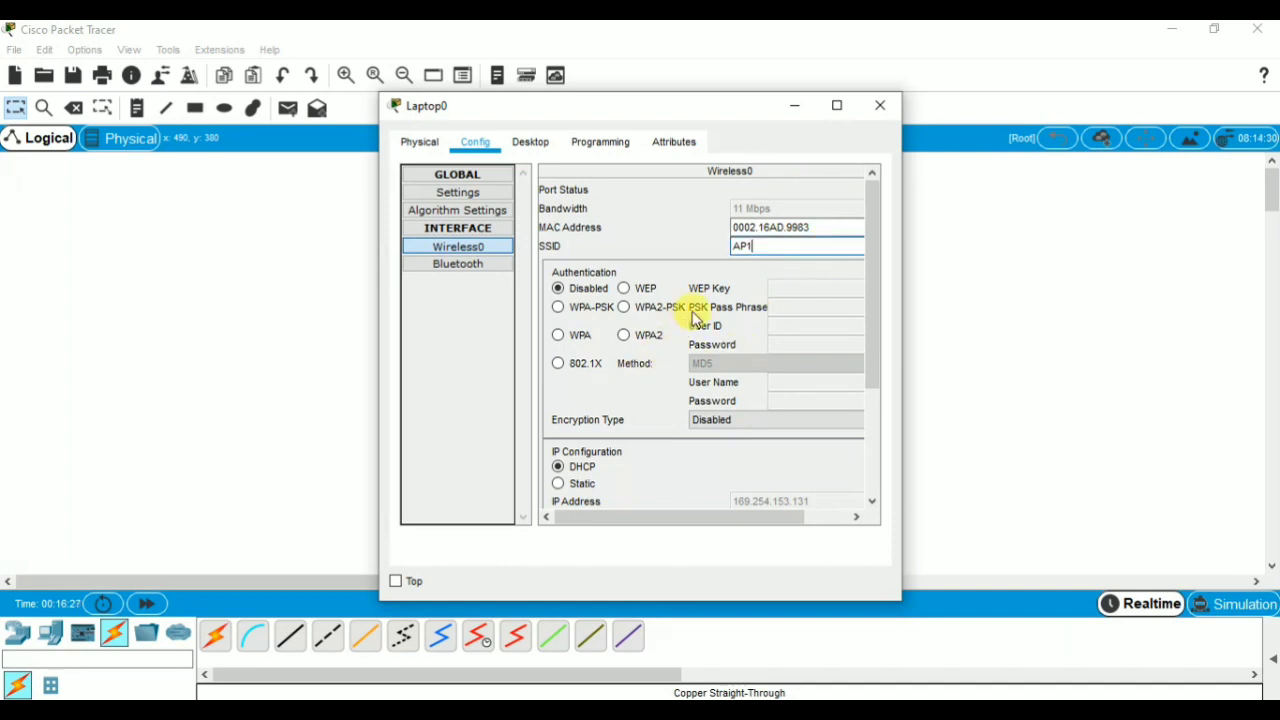
Set Laptop0's Wireless0 authentication to WPA2-PSK and enter the access point's PSK pass phrase.
left_click(624, 307)
left_click(799, 312)
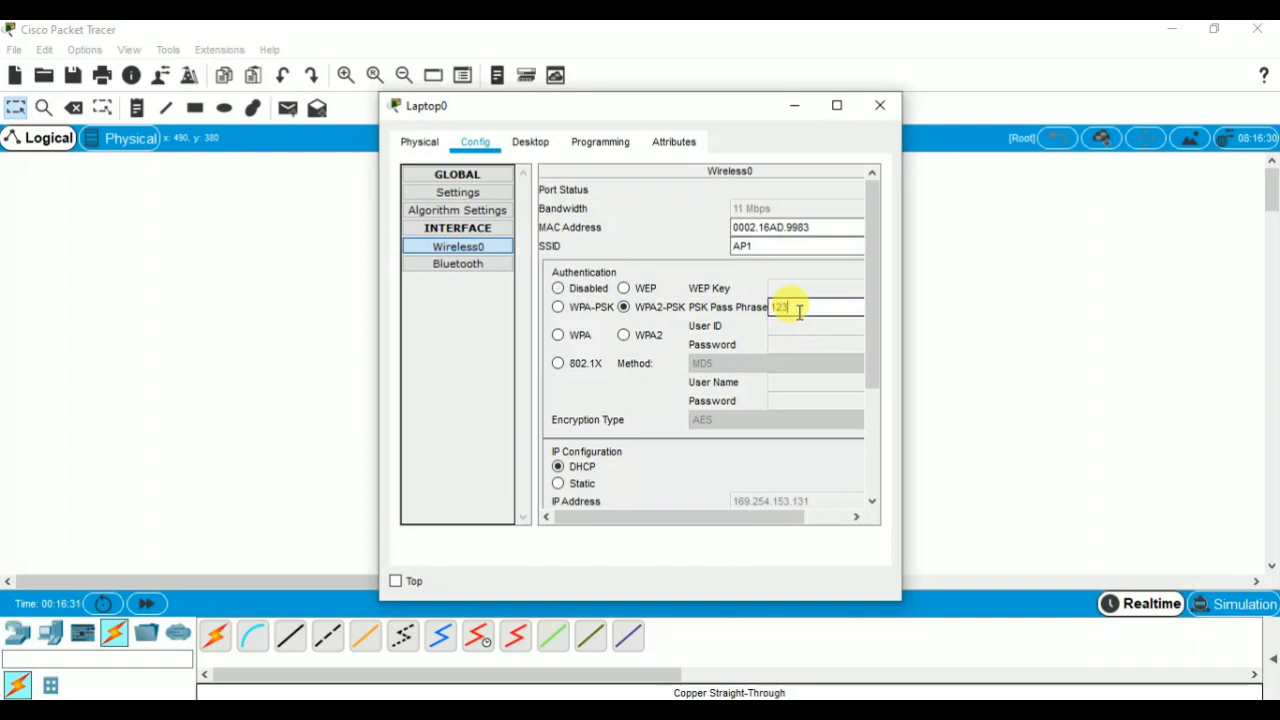
type("12345678")
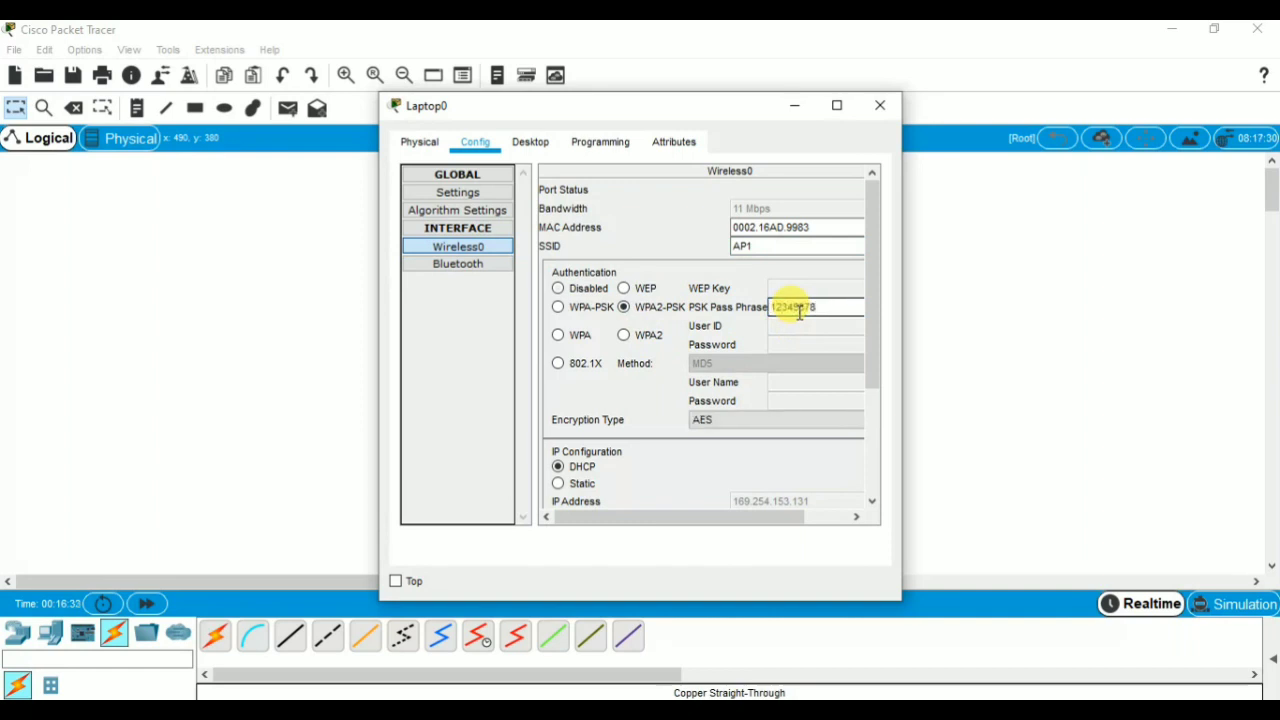
Give Laptop0's Wireless0 interface the static IP address 192.168.1.129 with subnet mask 255.255.255.128 and close its configuration.
left_click_drag(872, 370, 877, 449)
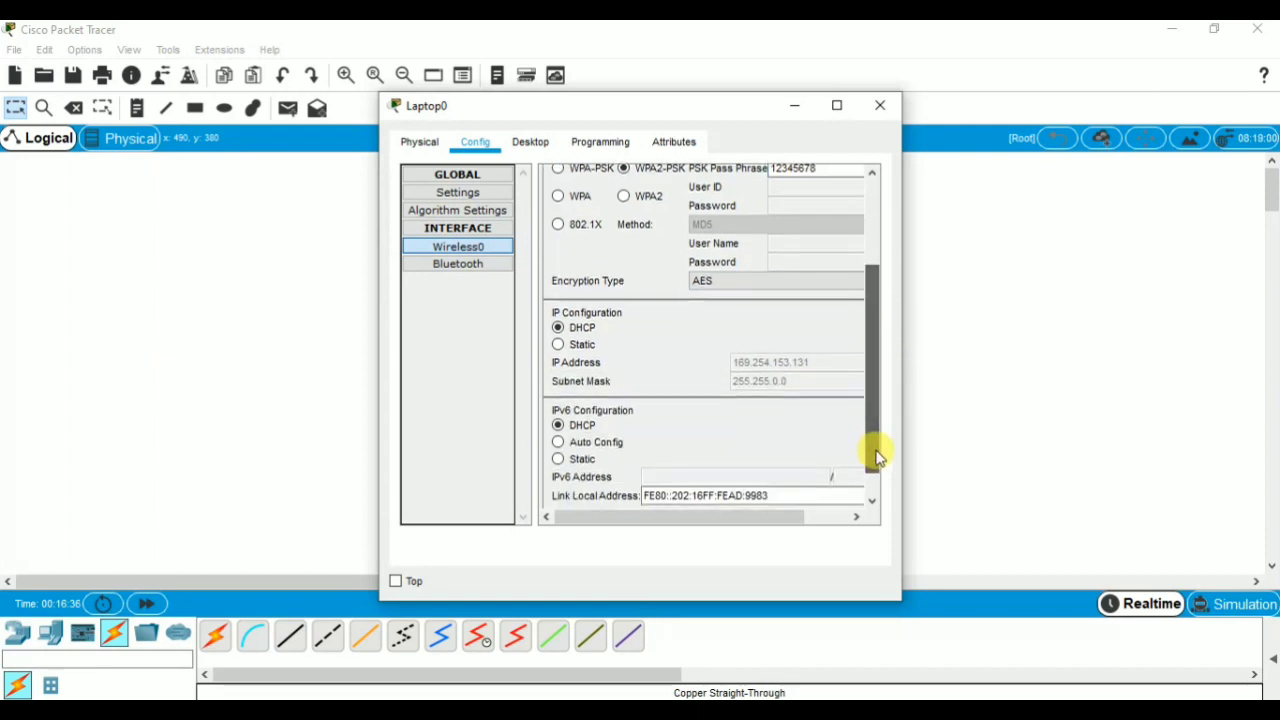
left_click(558, 346)
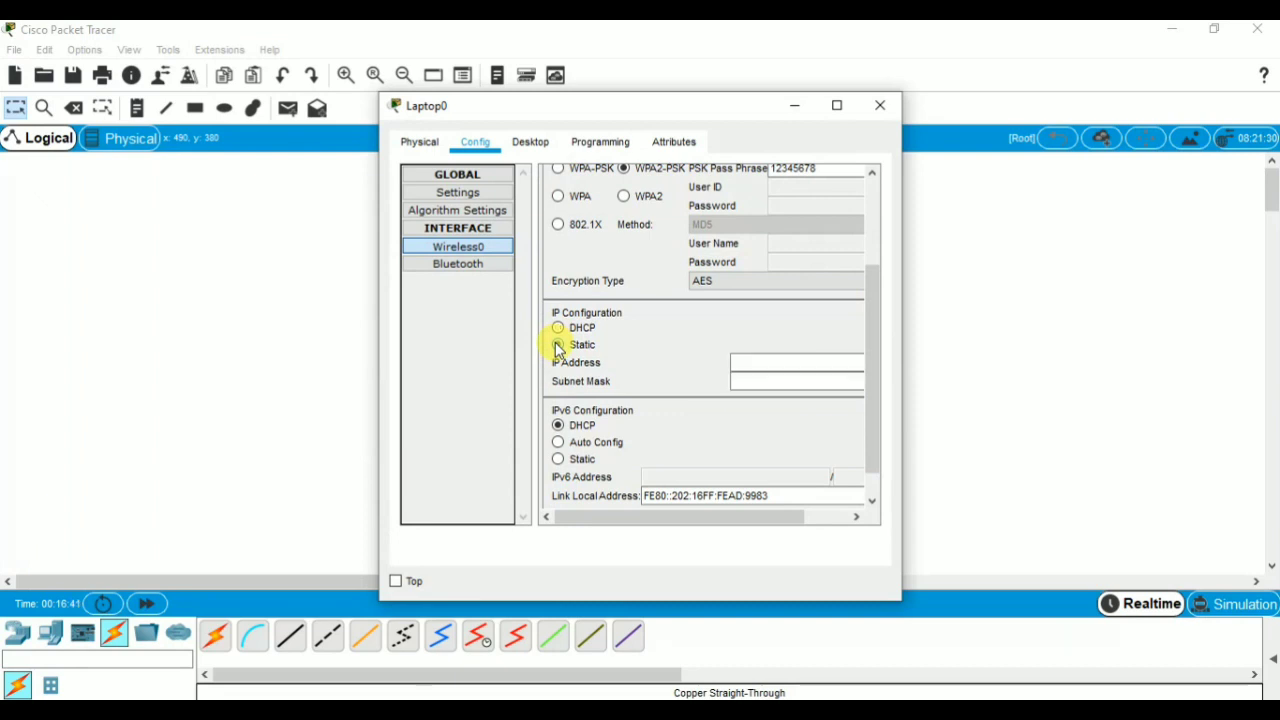
left_click(784, 362)
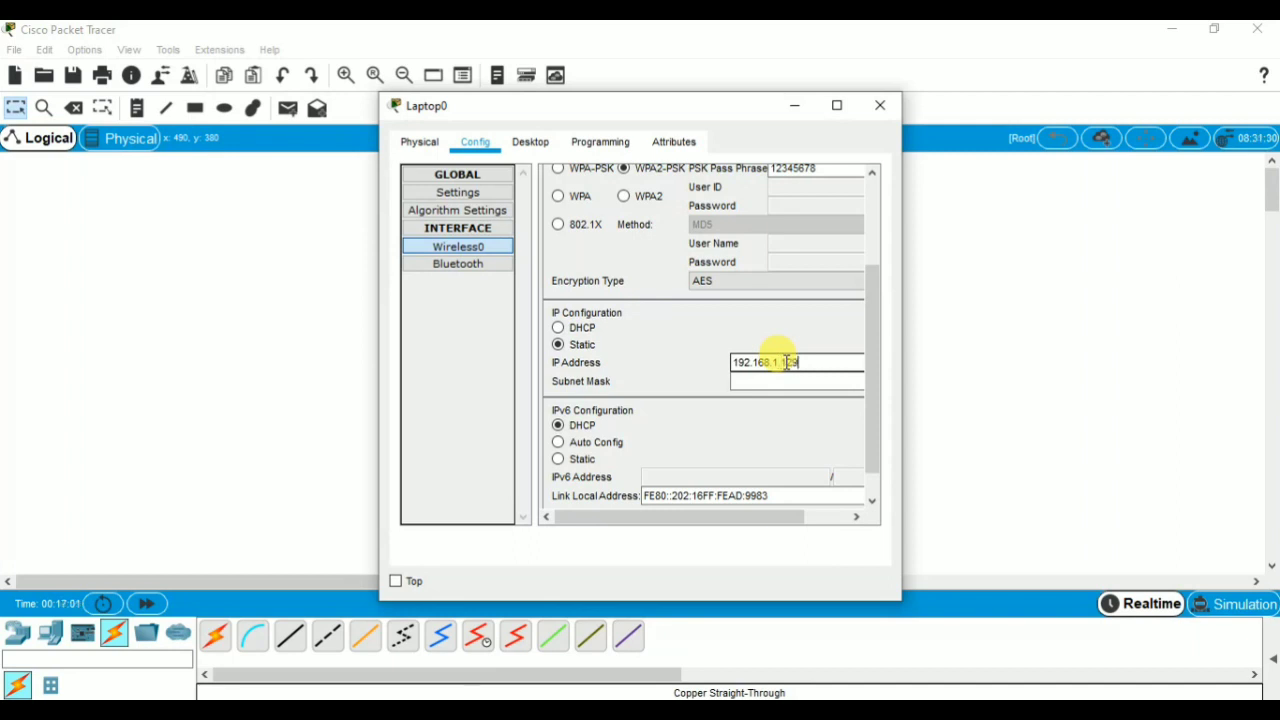
left_click(788, 381)
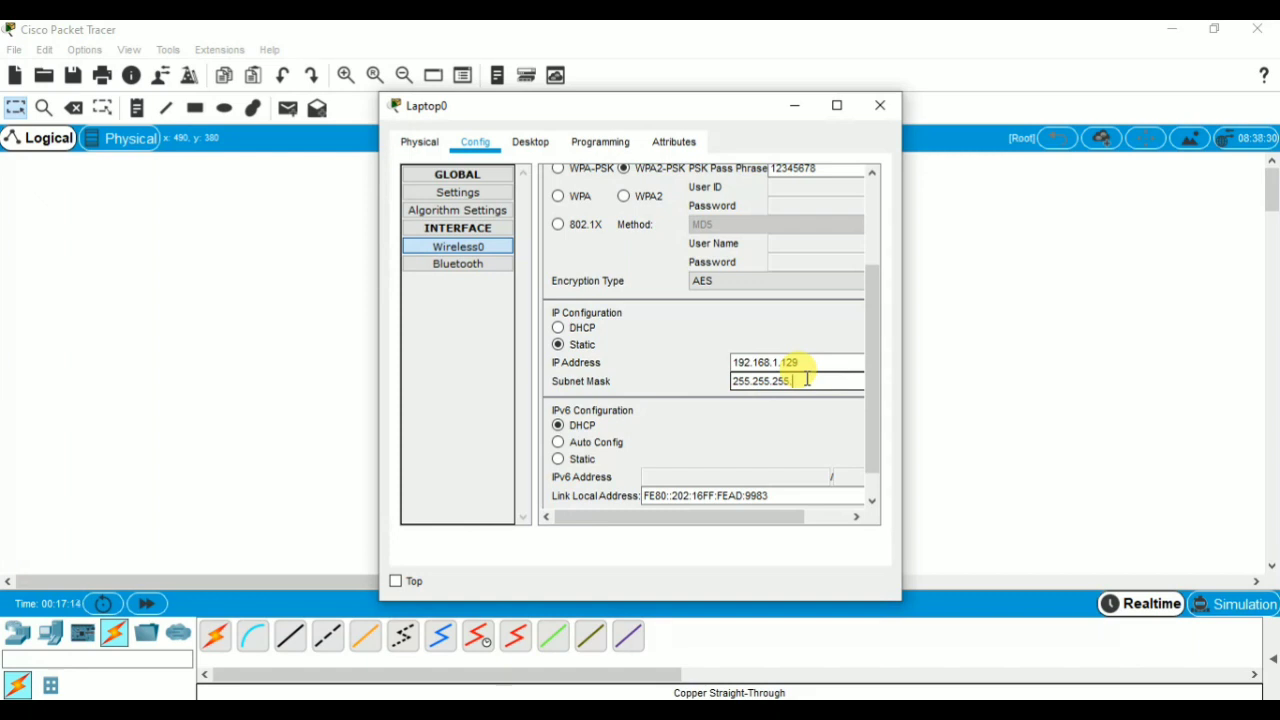
type(".128")
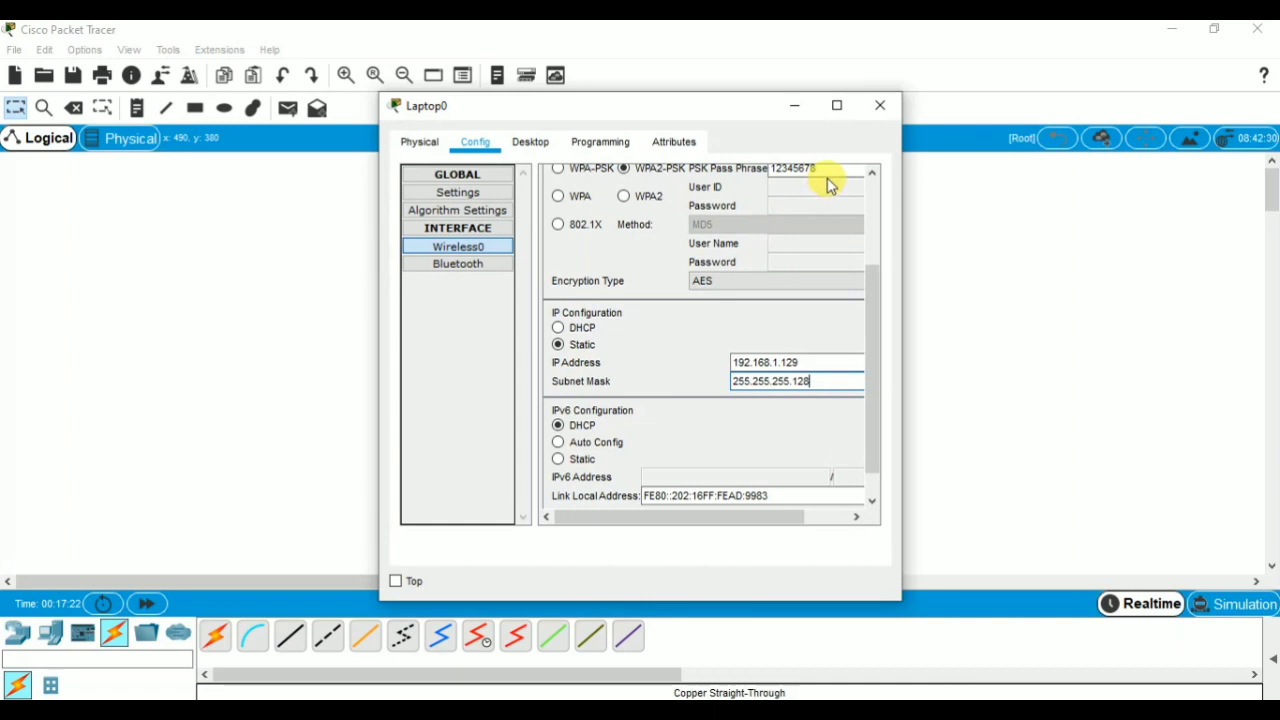
left_click(881, 110)
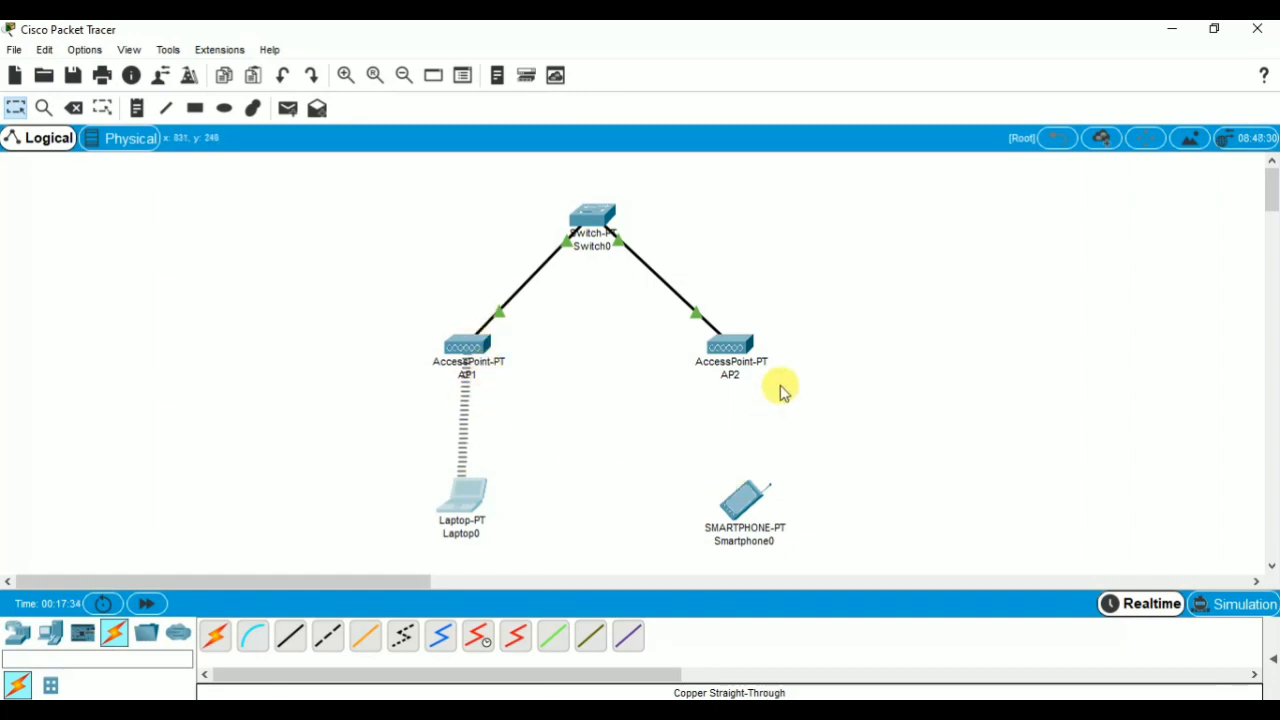
Set the SSID of Smartphone0's Wireless0 interface to AP2.
left_click(745, 510)
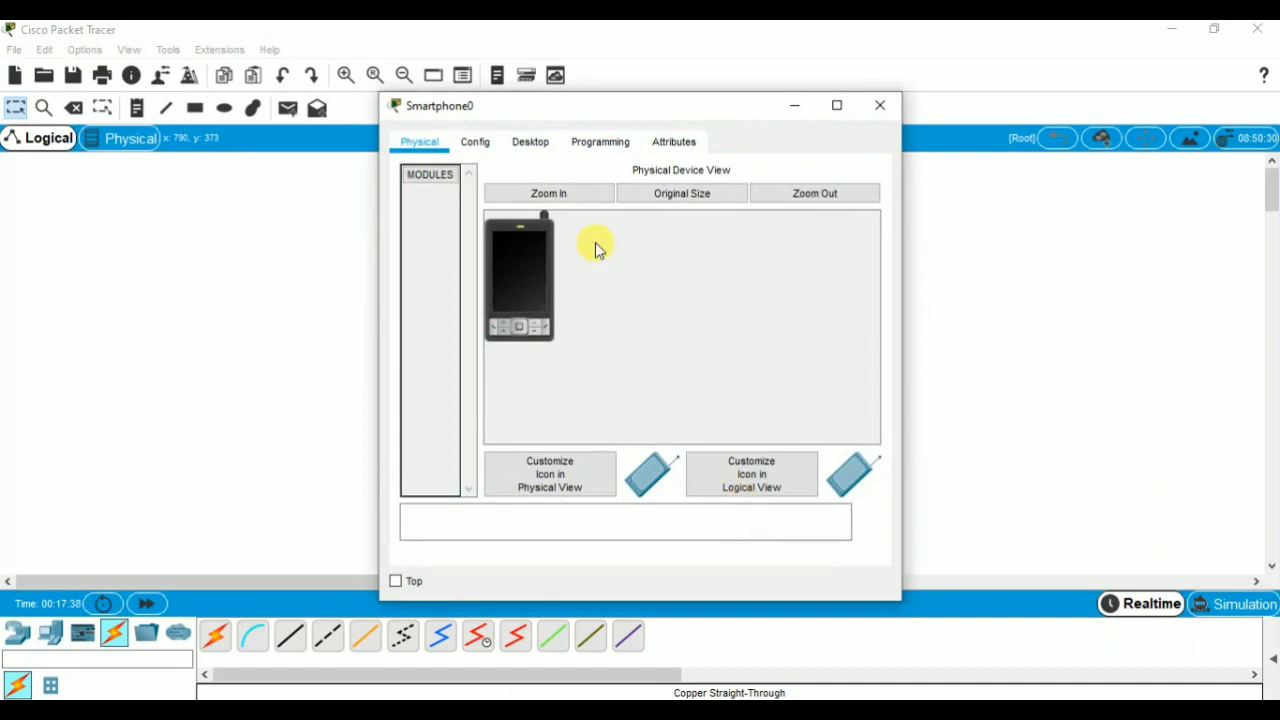
left_click(480, 148)
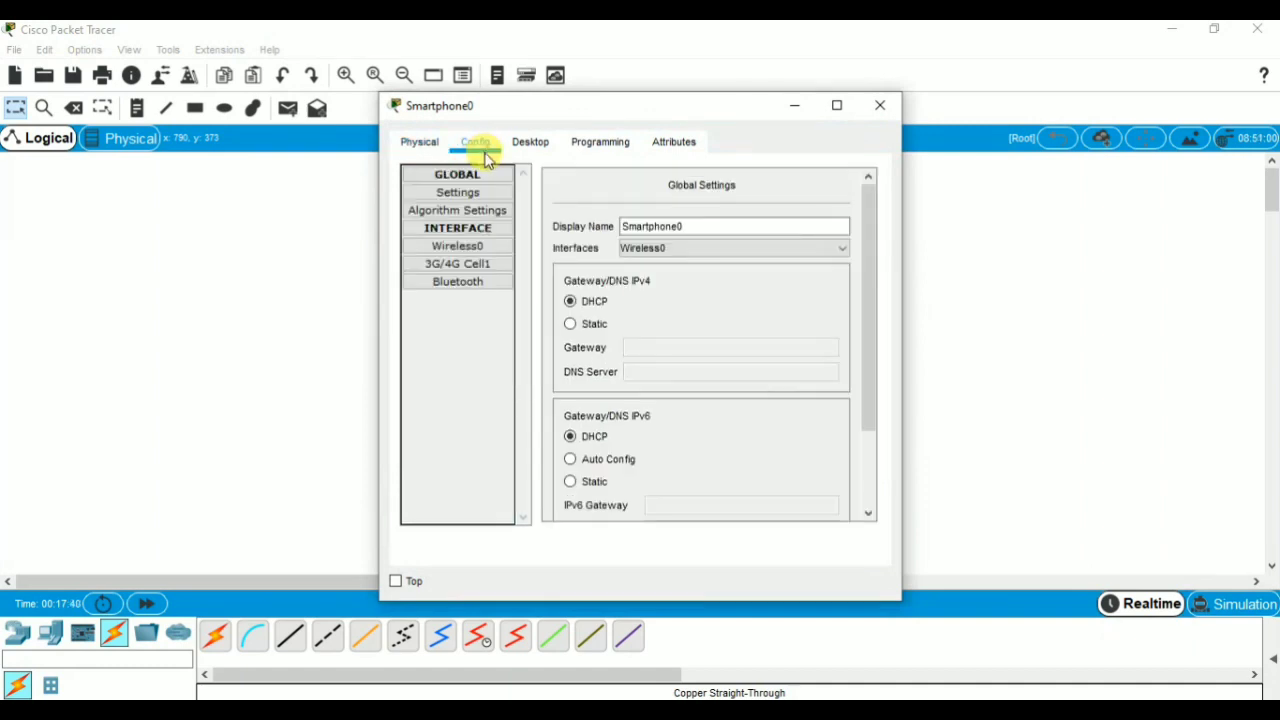
left_click(504, 245)
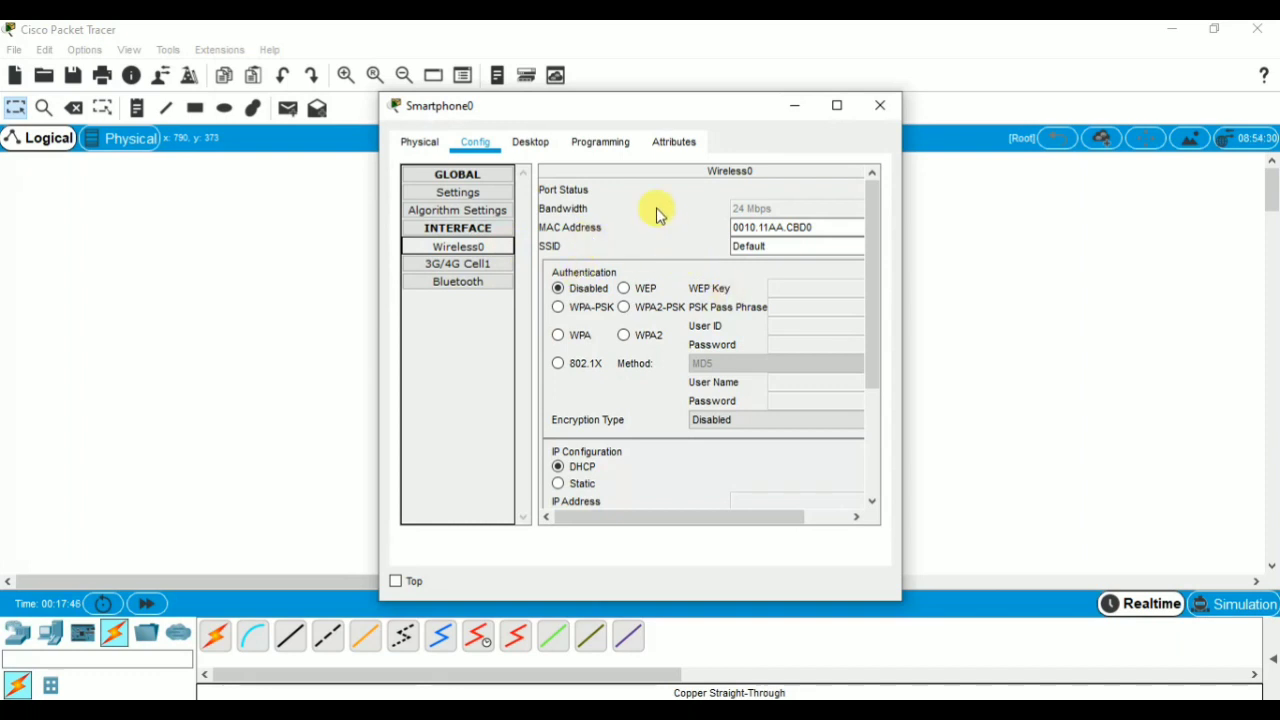
left_click(775, 246)
key("BackSpace")
key("BackSpace")
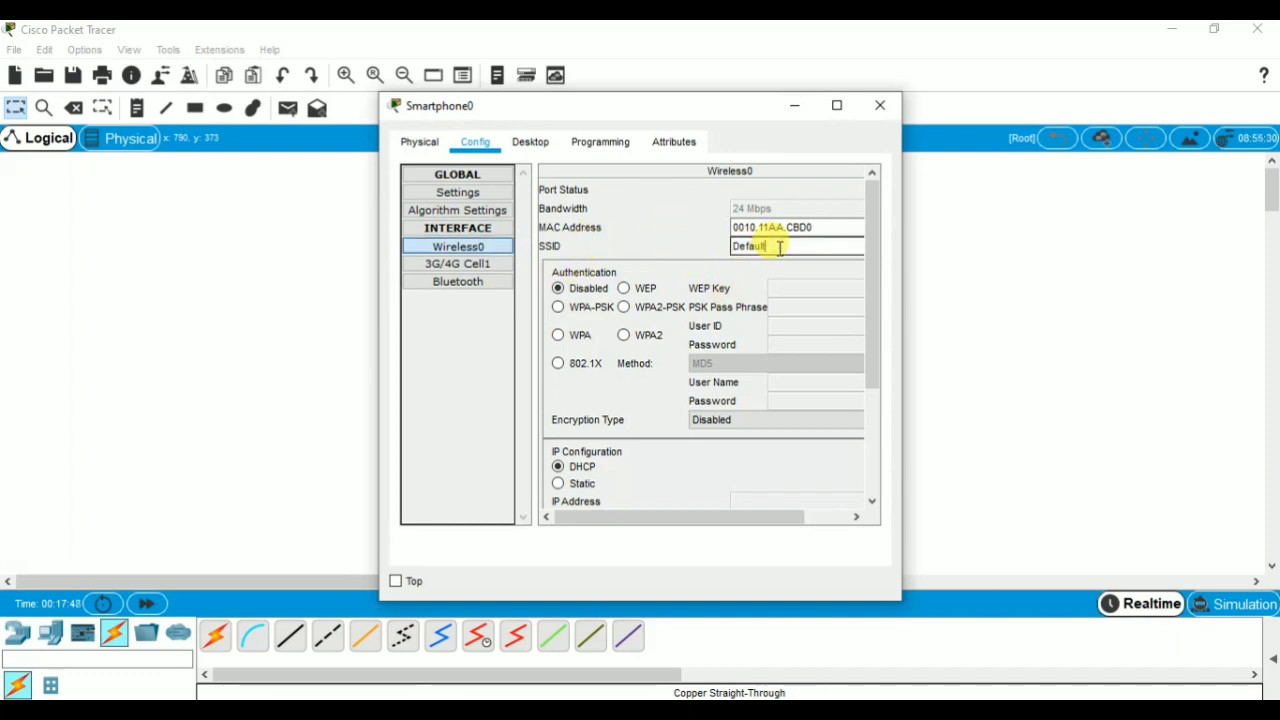
key("BackSpace")
key("BackSpace")
key("BackSpace")
key("BackSpace")
key("BackSpace")
type("AP2")
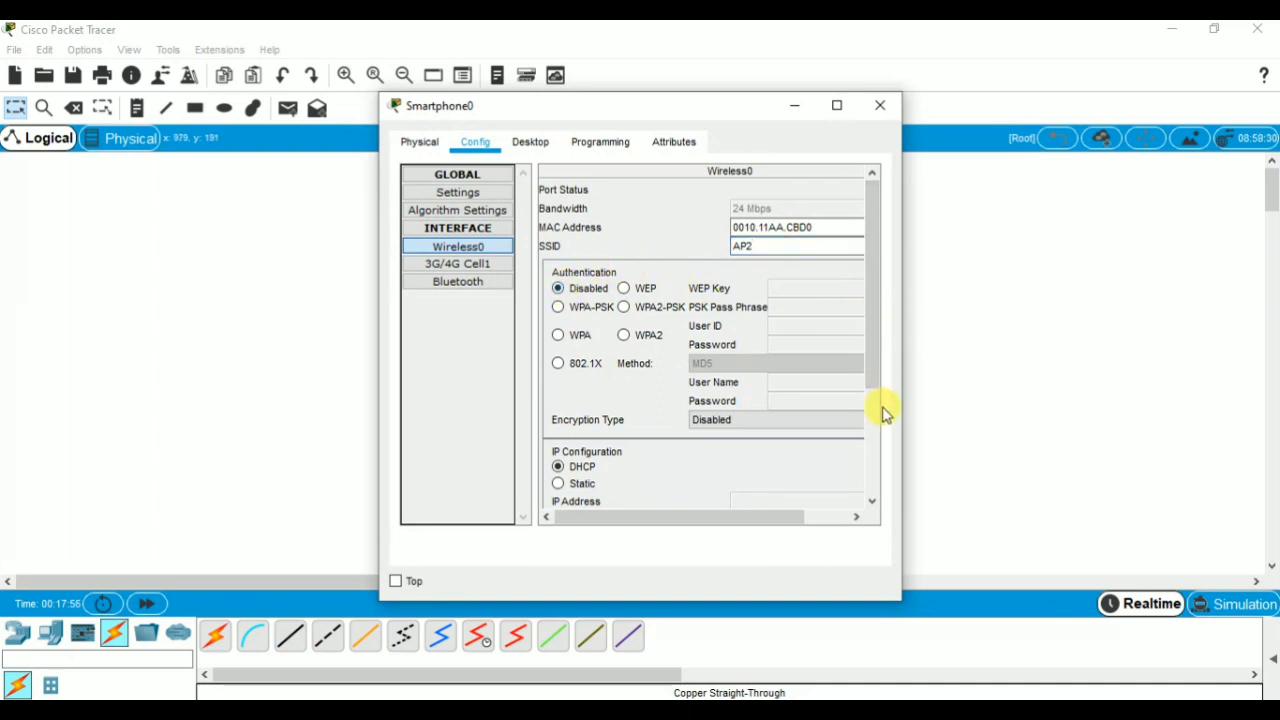
Switch Smartphone0's Wireless0 IP configuration to static and set its IP address to 192.168.1.130.
left_click(558, 484)
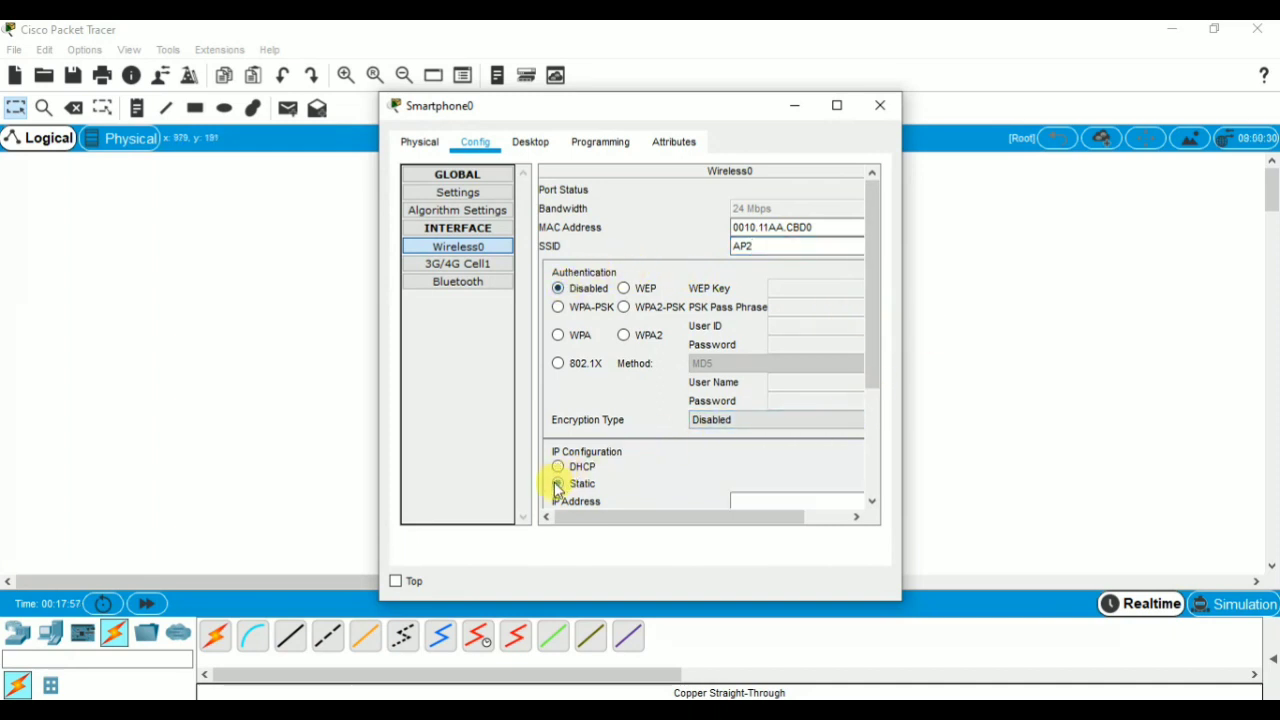
left_click_drag(874, 354, 879, 451)
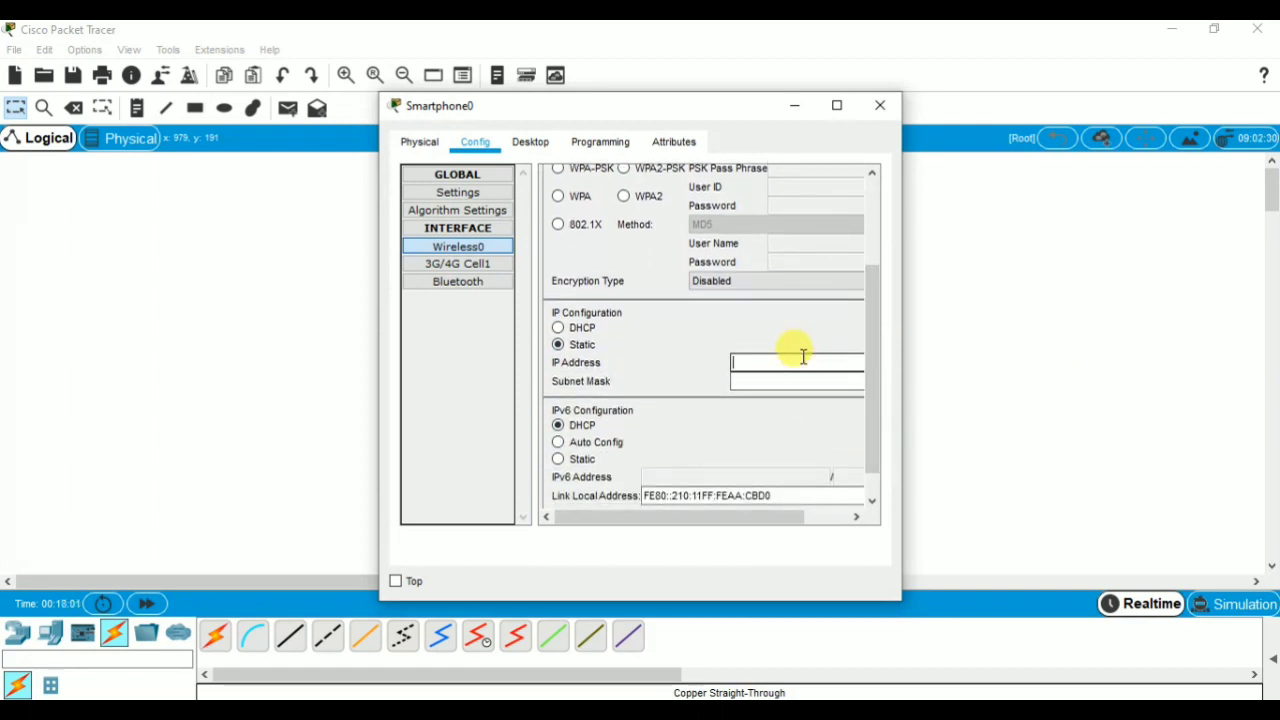
left_click(803, 356)
type("192.1")
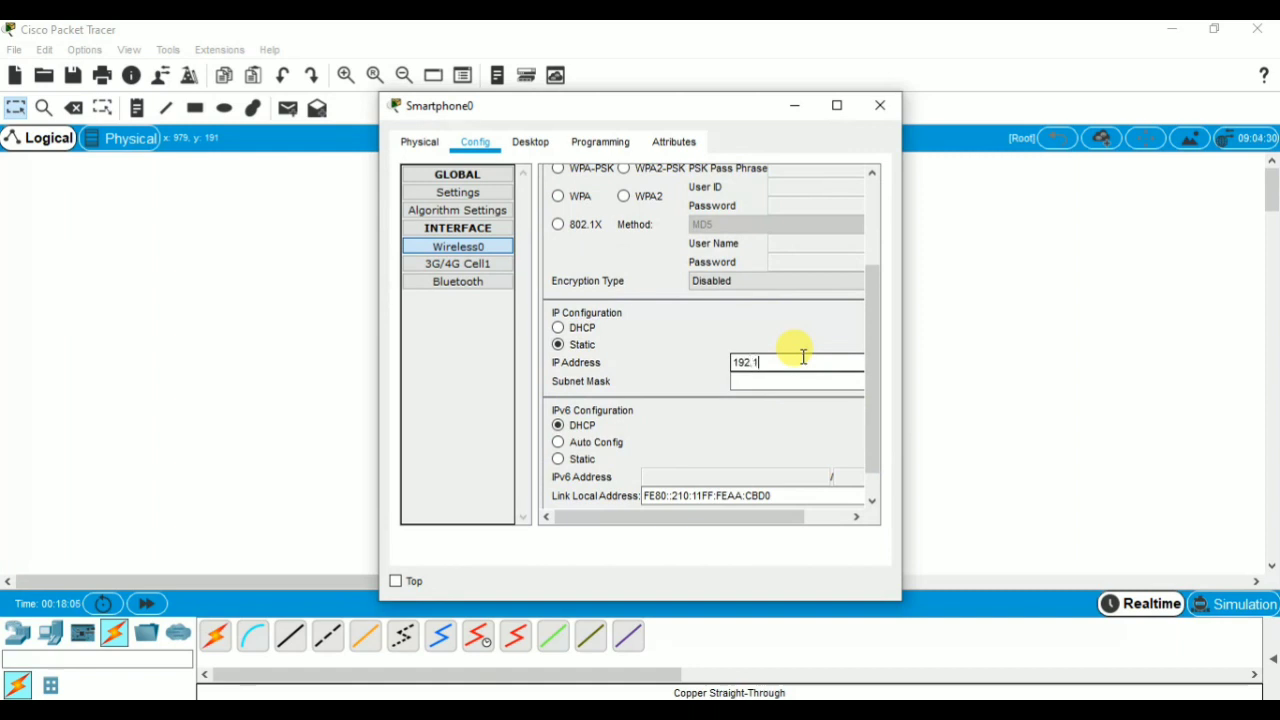
type("68.1")
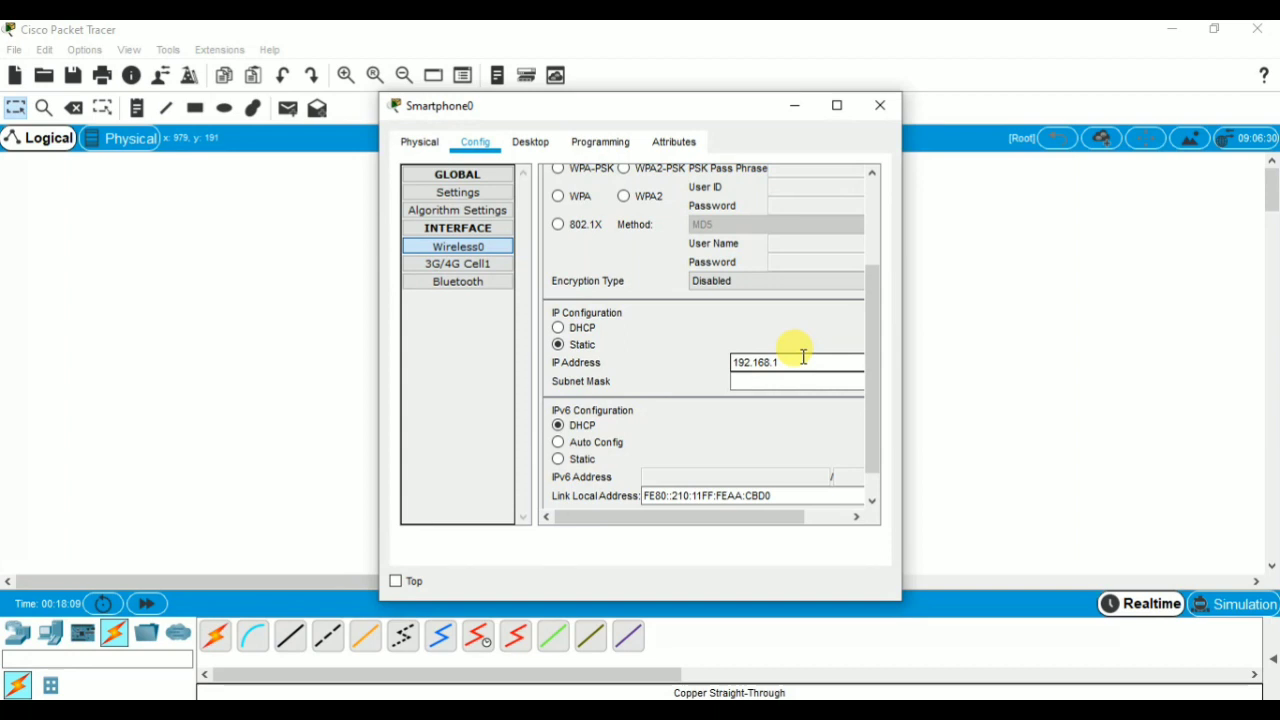
type(".130")
Set Smartphone0's subnet mask to 255.255.255.128, close its configuration and nudge the smartphone slightly so it lines up under AP2.
left_click(803, 381)
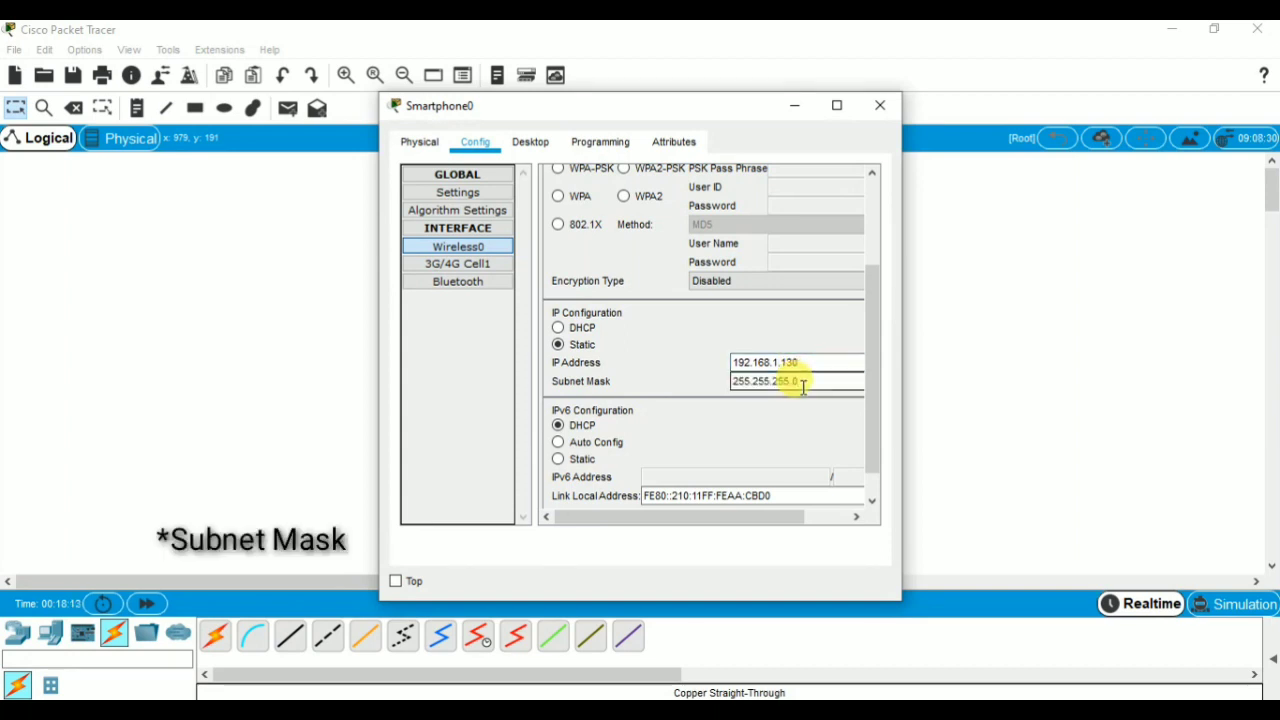
key("BackSpace")
type("12")
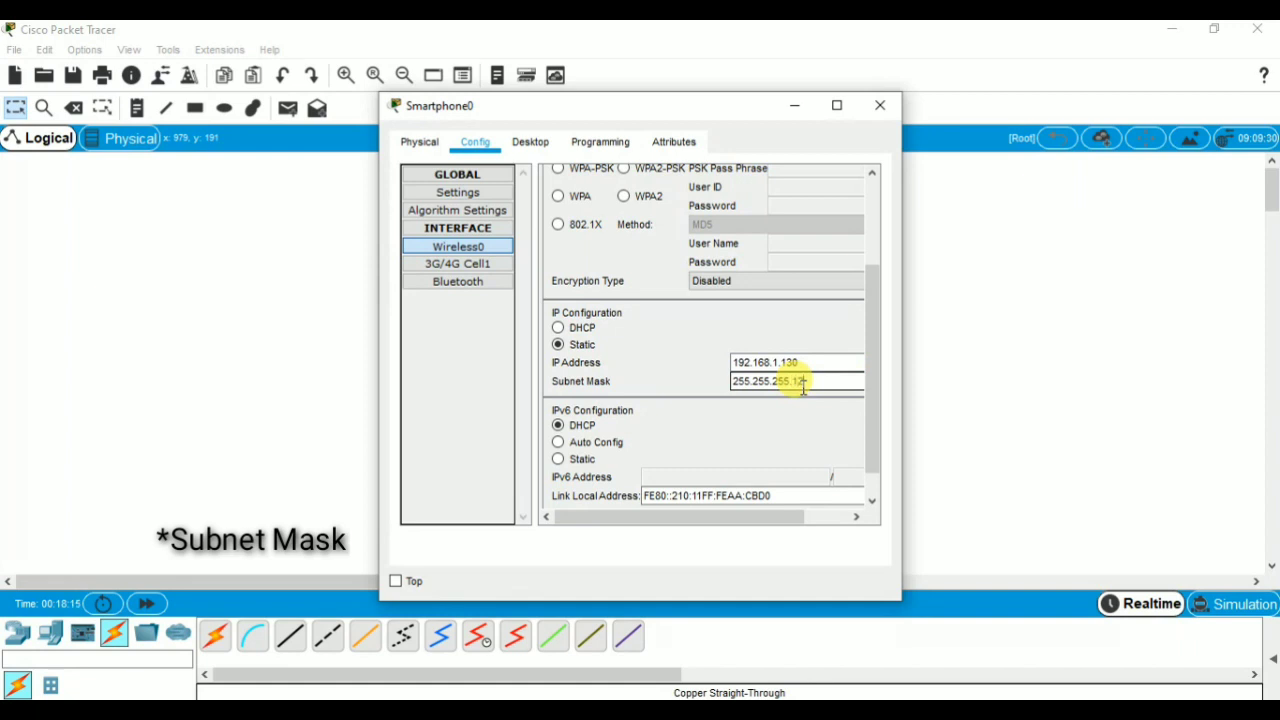
type("8")
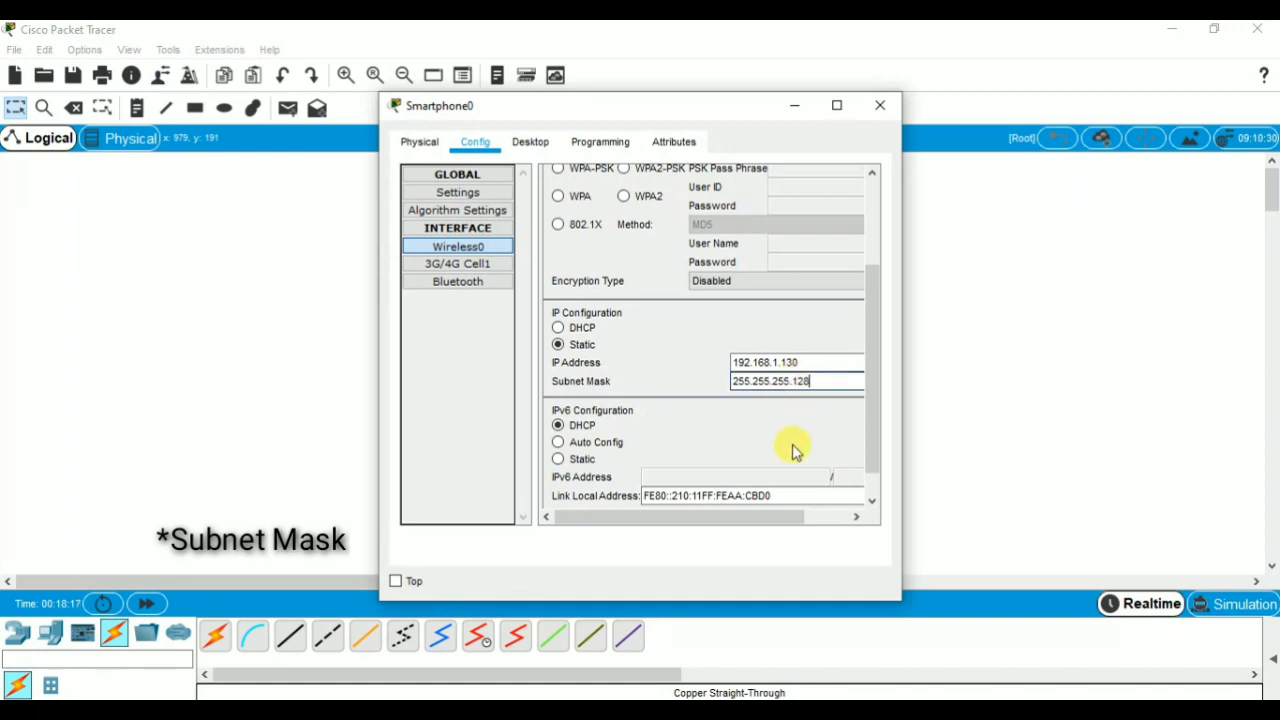
left_click(869, 118)
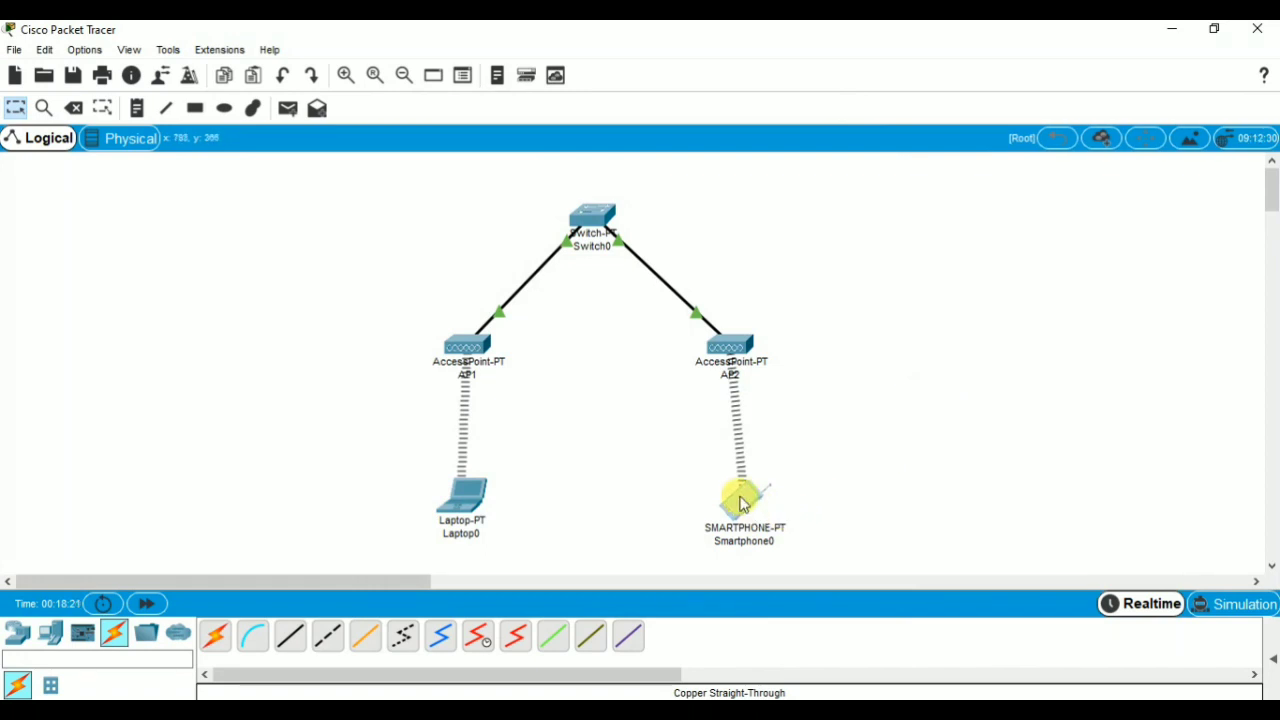
left_click_drag(741, 500, 735, 500)
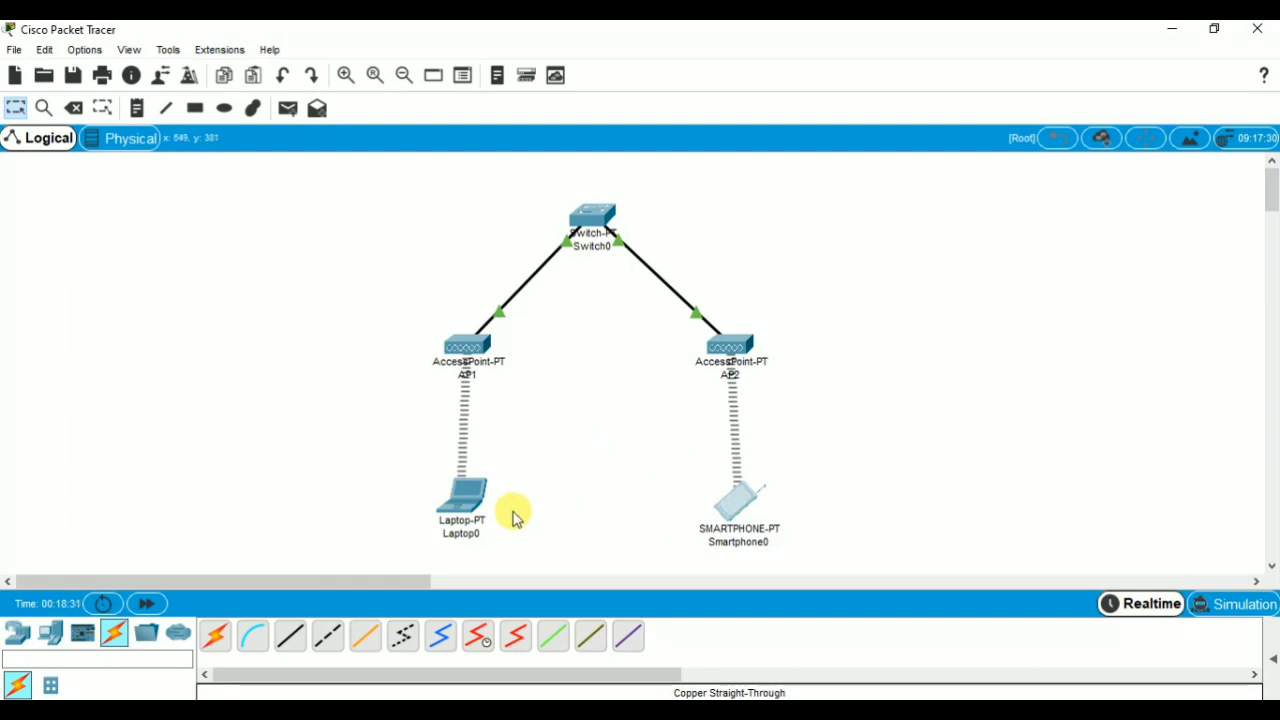
Test the connection from Laptop0 to the smartphone by running ping 192.168.1.130 in the laptop's Command Prompt.
left_click(465, 505)
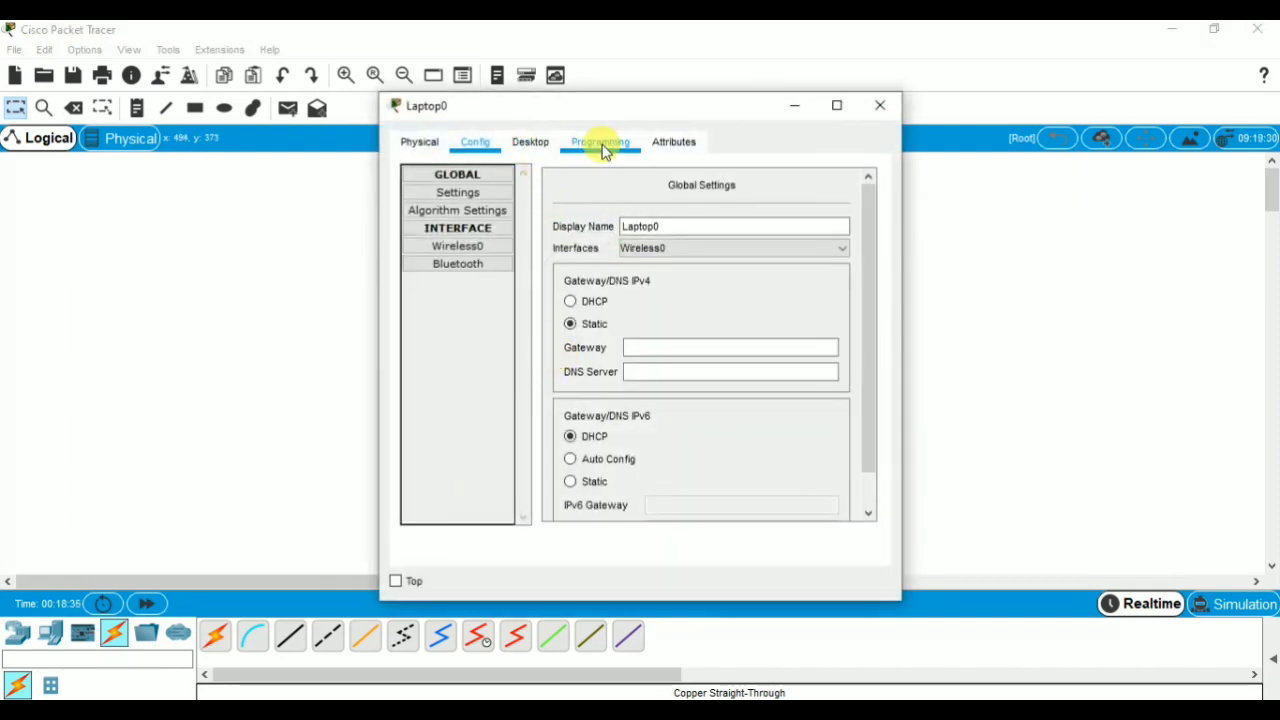
left_click(531, 140)
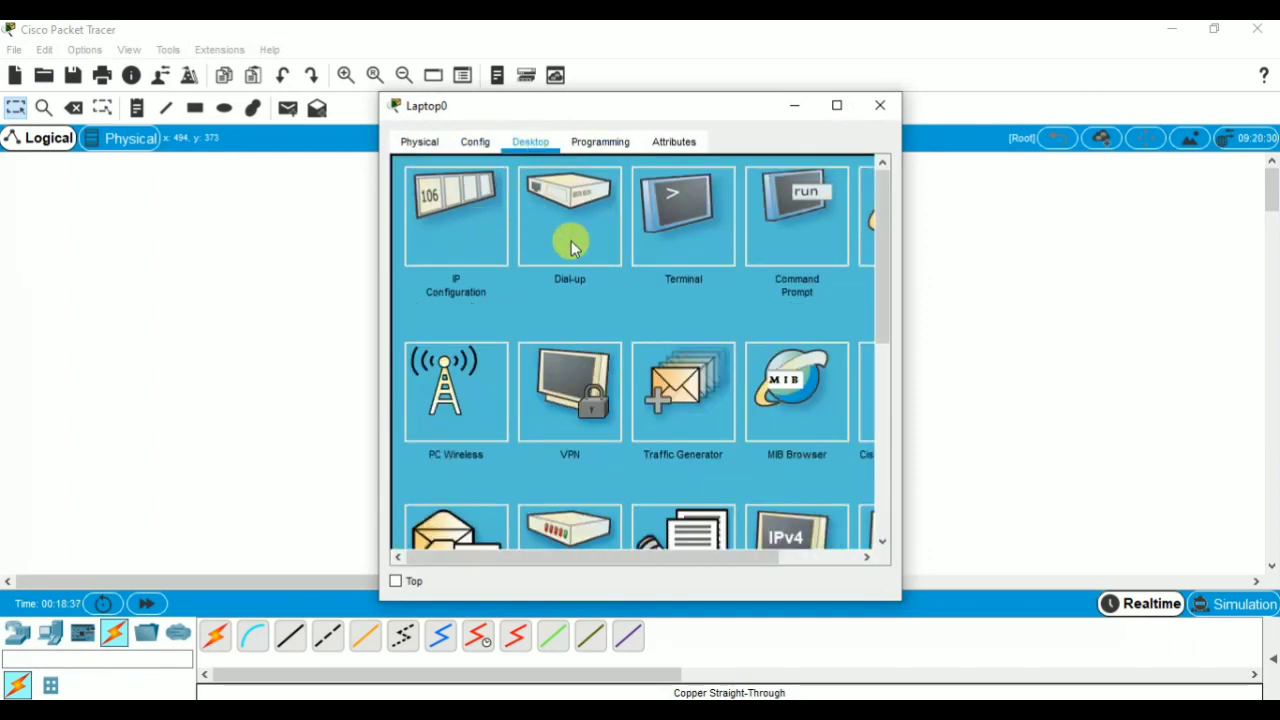
left_click(786, 234)
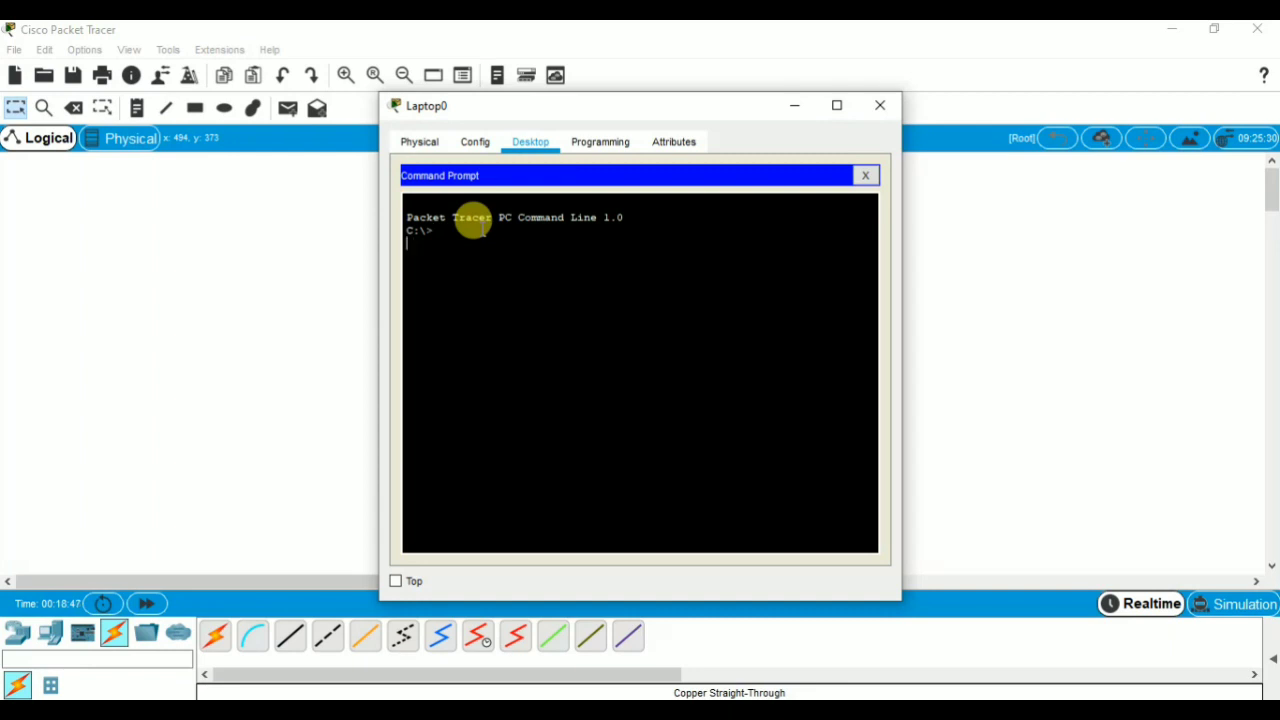
key("Return")
type("ping")
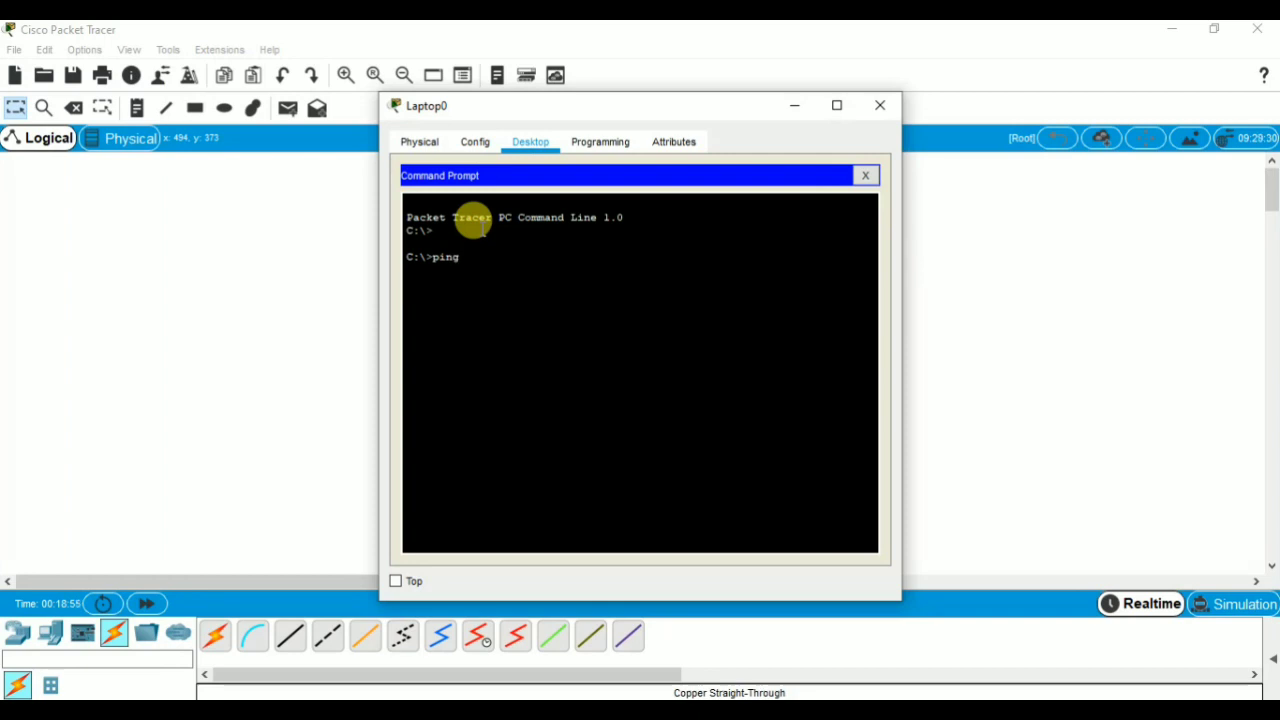
type("192.168.1")
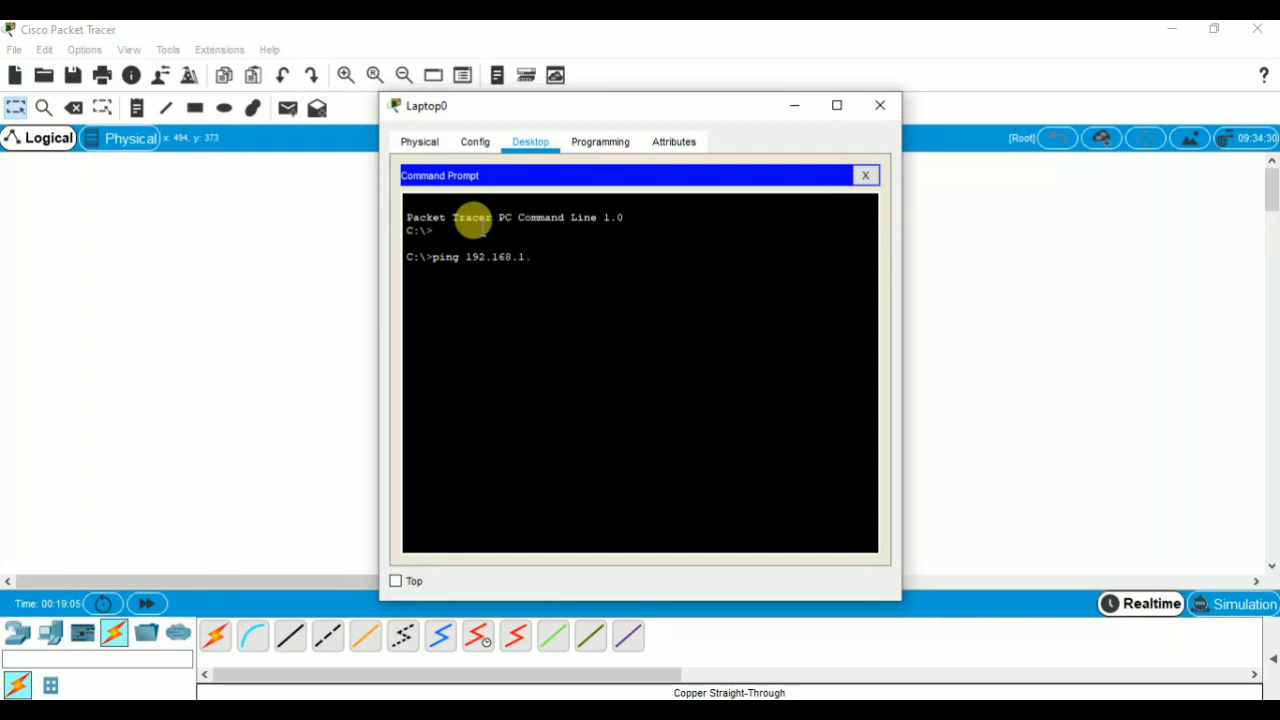
type(".130")
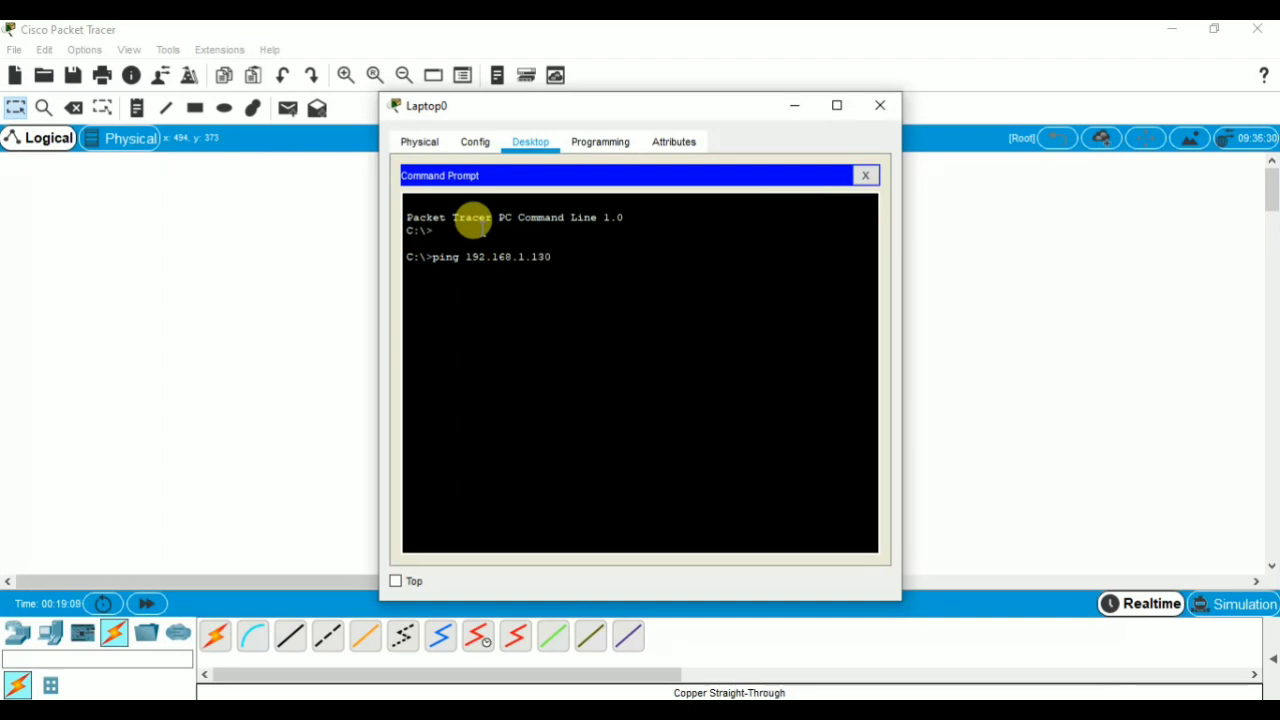
key("Return")
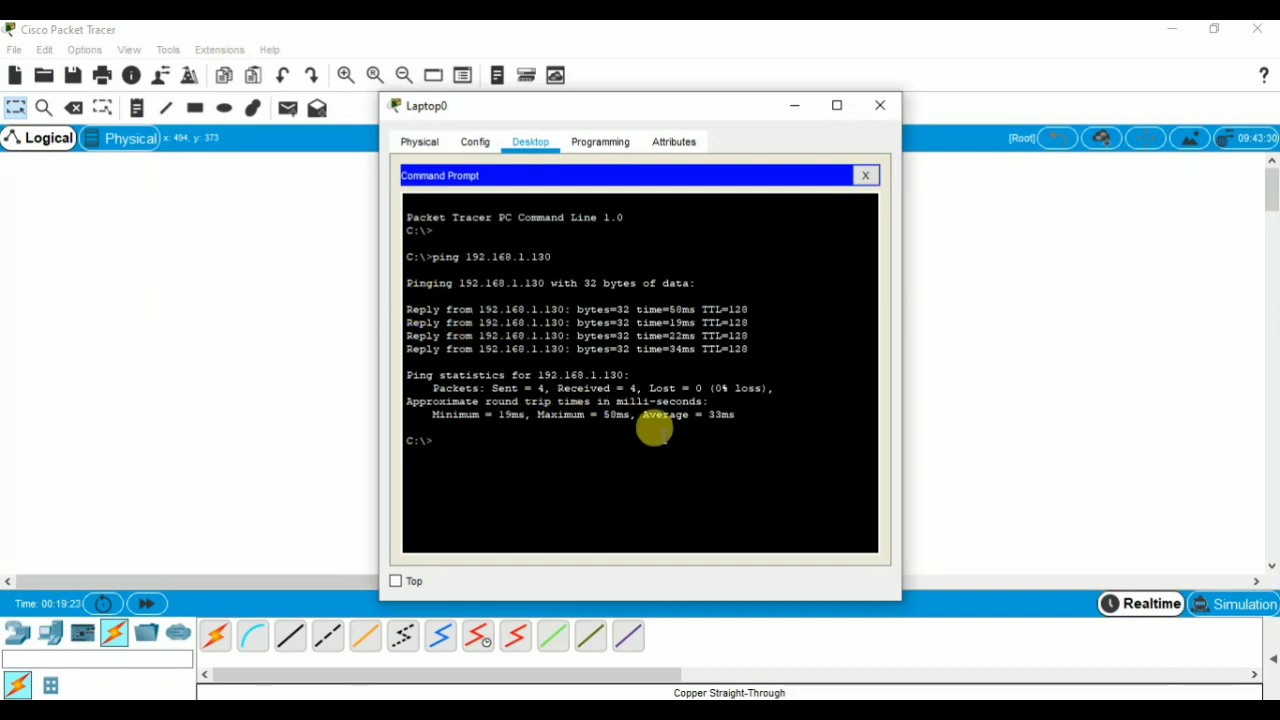
left_click(880, 106)
Test the connection from Smartphone0 to the laptop by running ping 192.168.1.129 in the smartphone's Command Prompt.
left_click(729, 504)
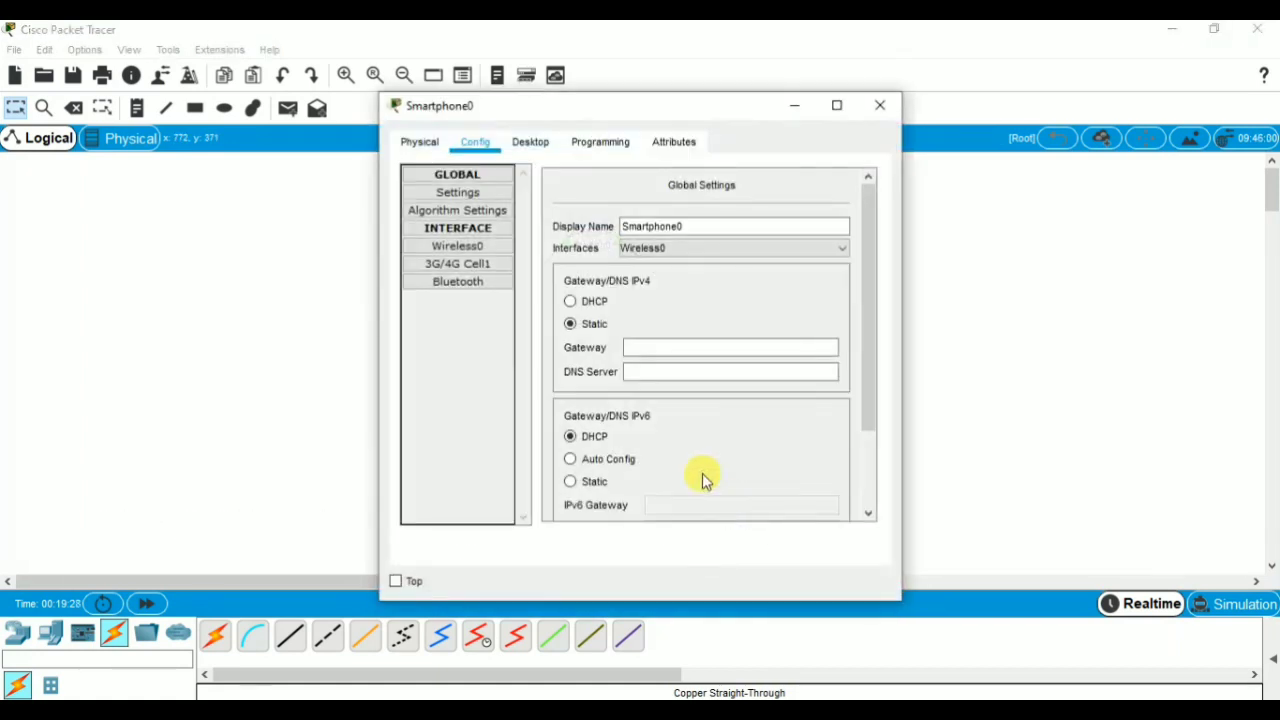
left_click(538, 145)
left_click(684, 256)
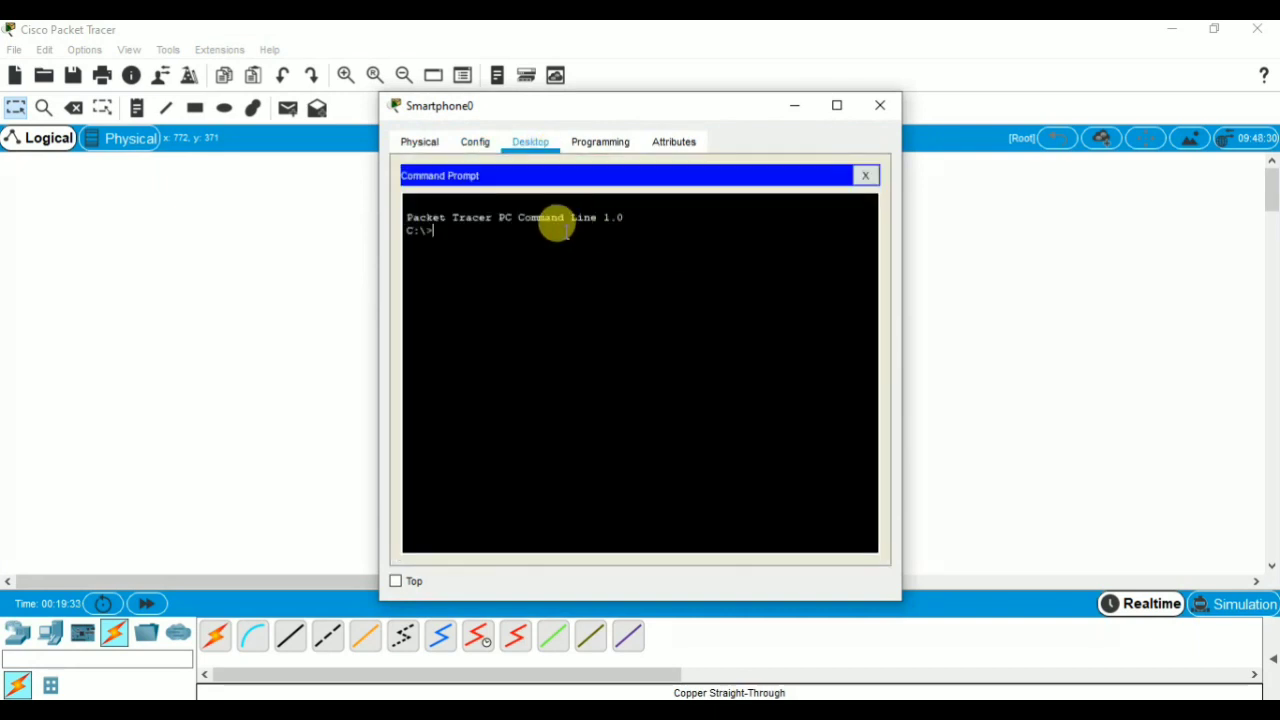
type("ping 192.168.1.129")
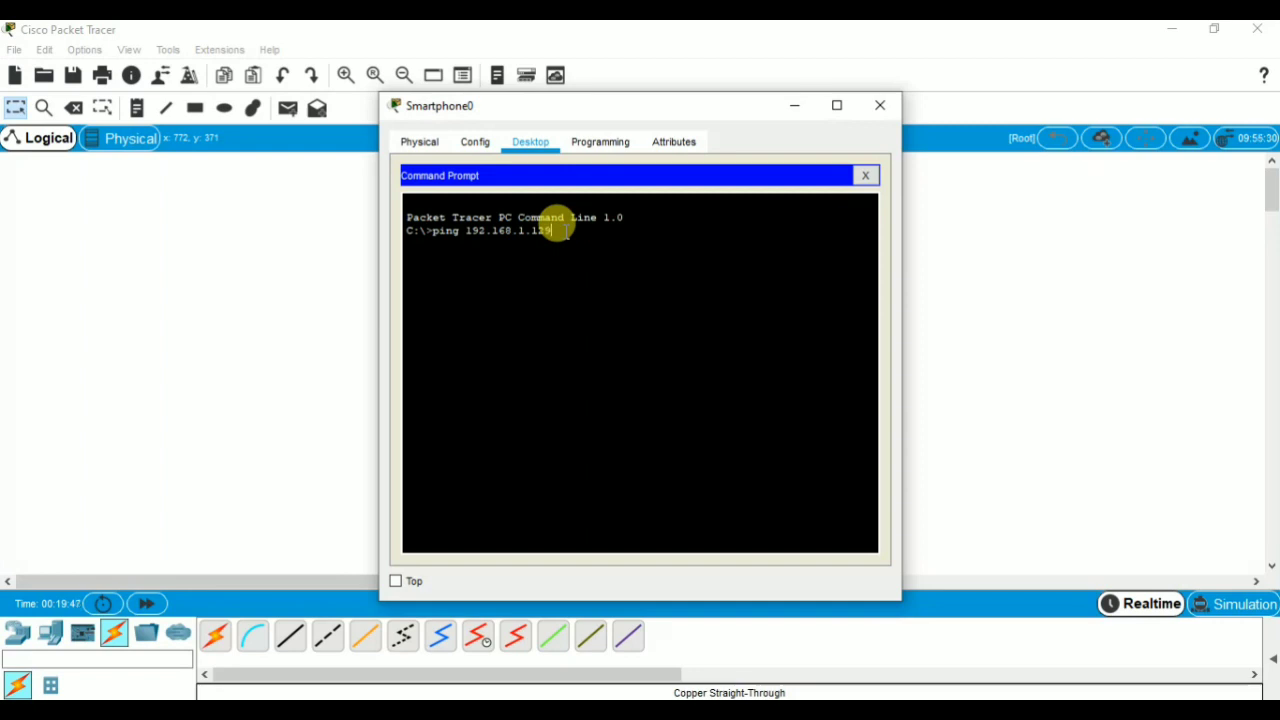
key("Return")
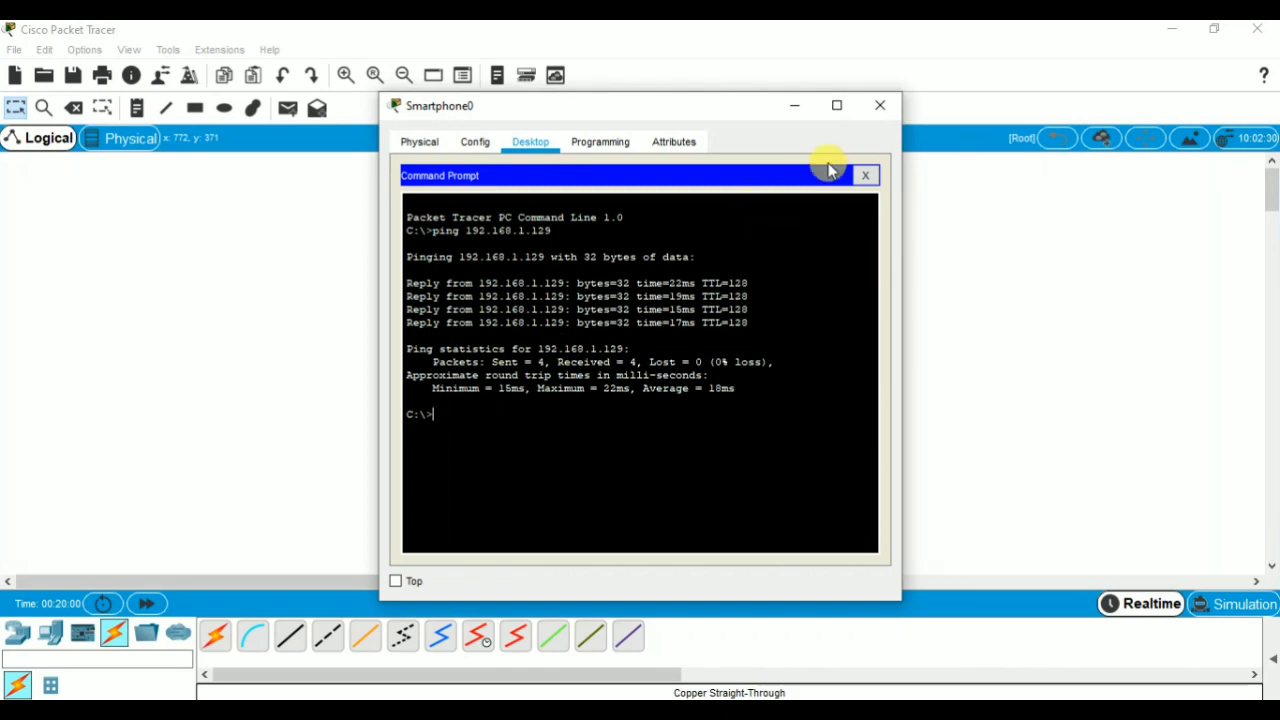
left_click(882, 107)
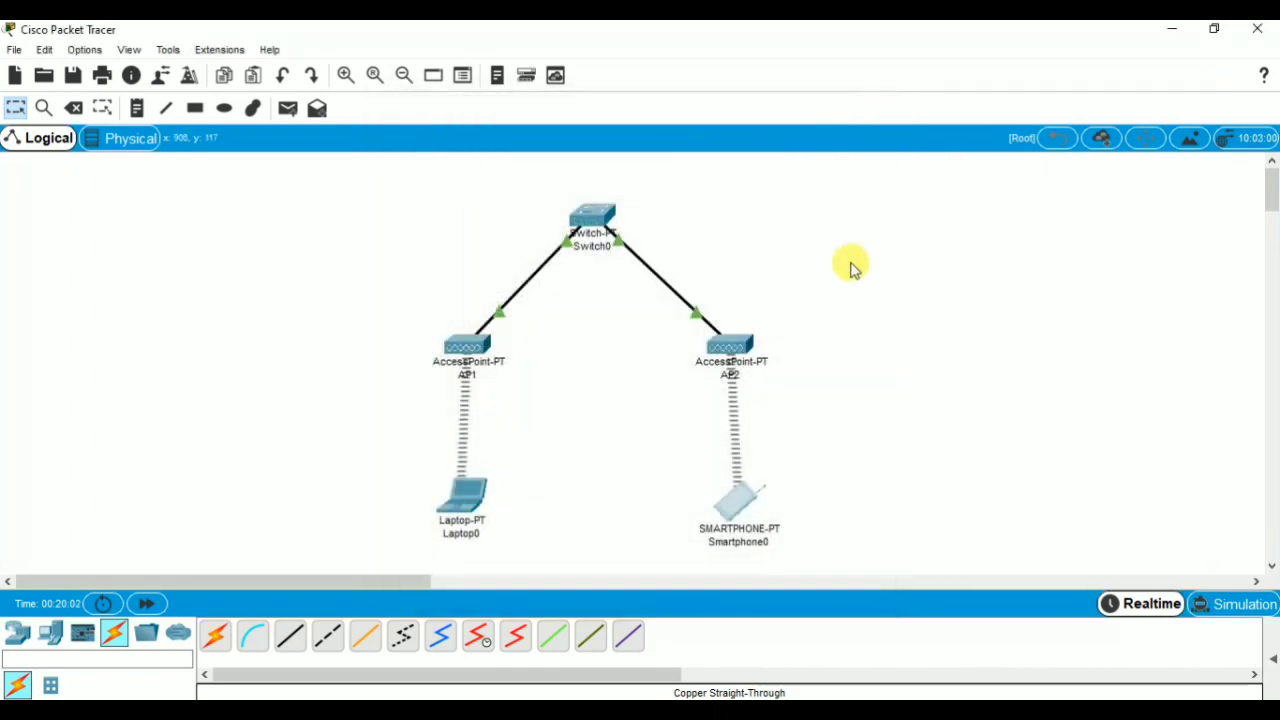